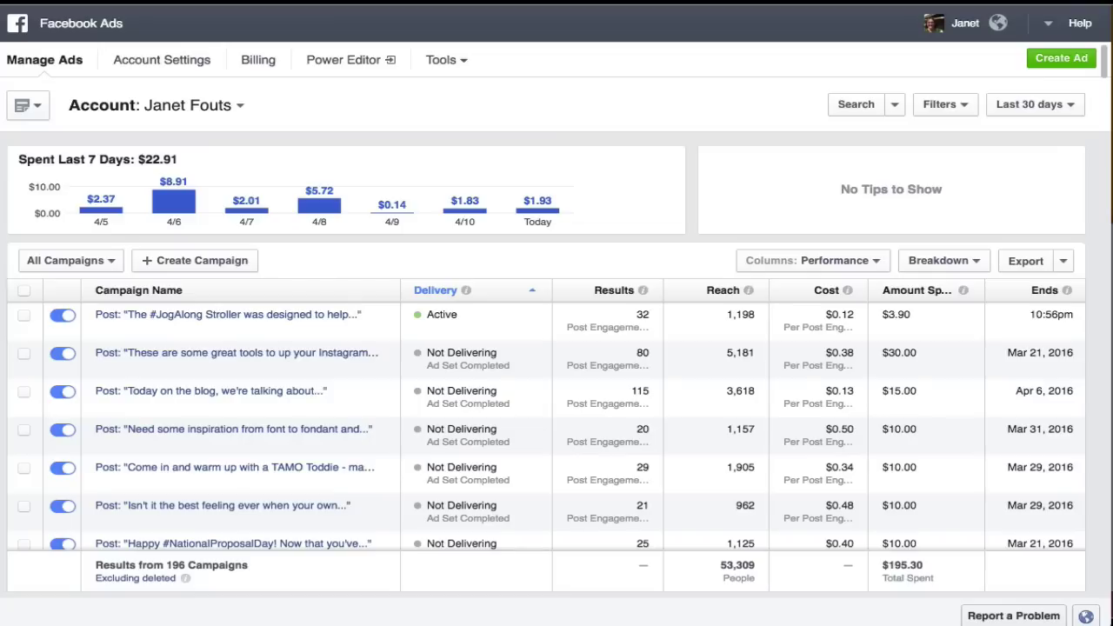
Step: Open Audience Insights from the Ads Manager tools menu
{"action": "left_click", "coordinate": [465, 63]}
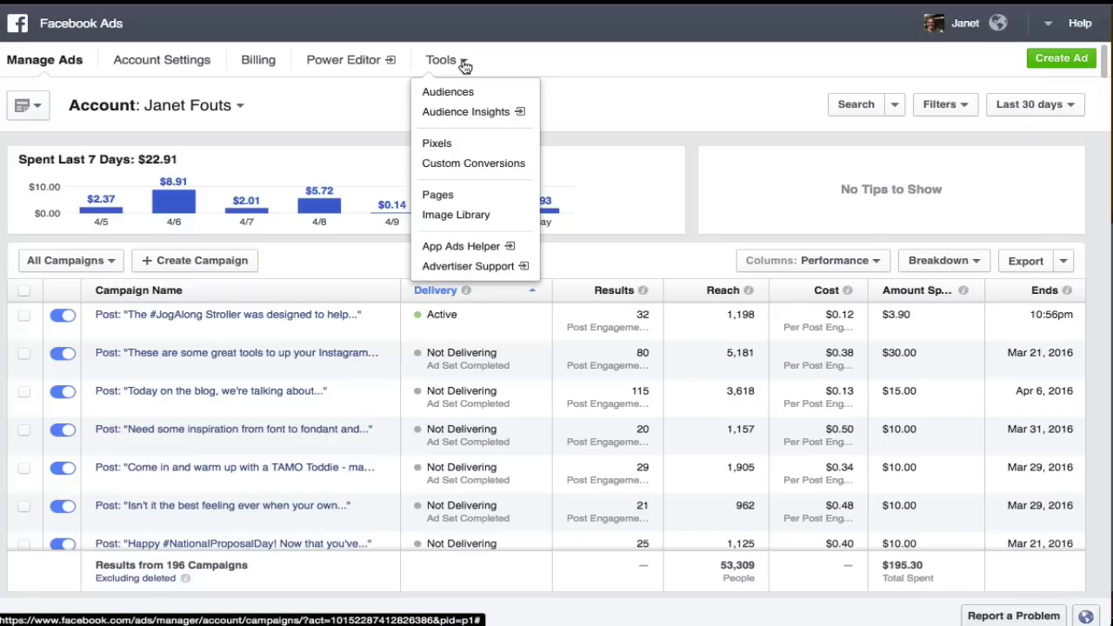
{"action": "left_click", "coordinate": [462, 115]}
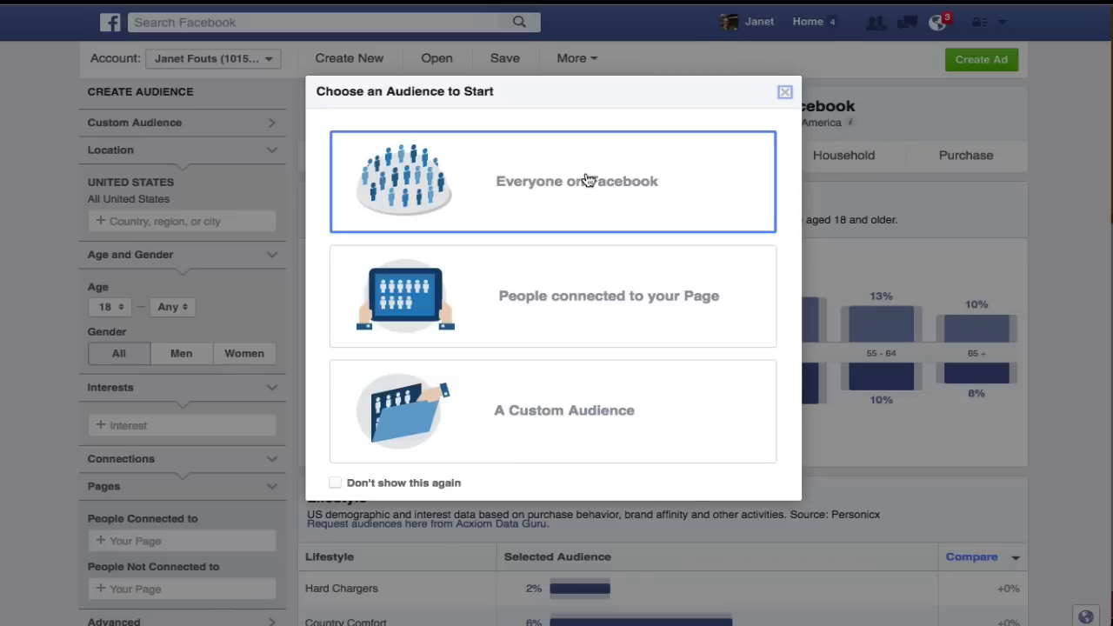
Step: Start from Everyone on Facebook and target United States women aged 20 to 45
{"action": "left_click", "coordinate": [587, 180]}
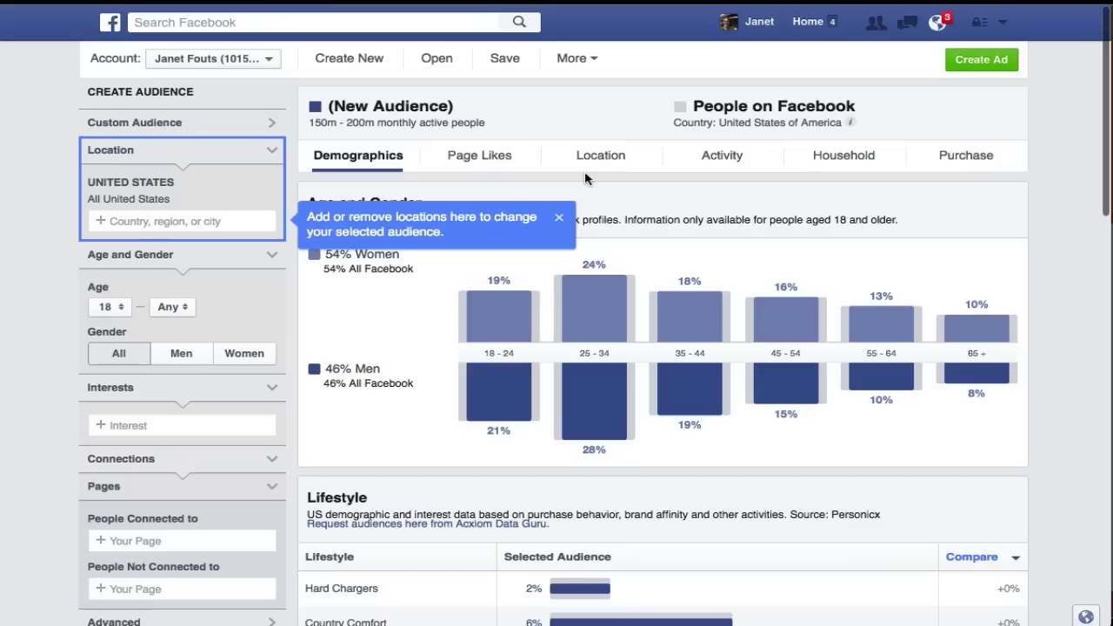
{"action": "left_click", "coordinate": [559, 217]}
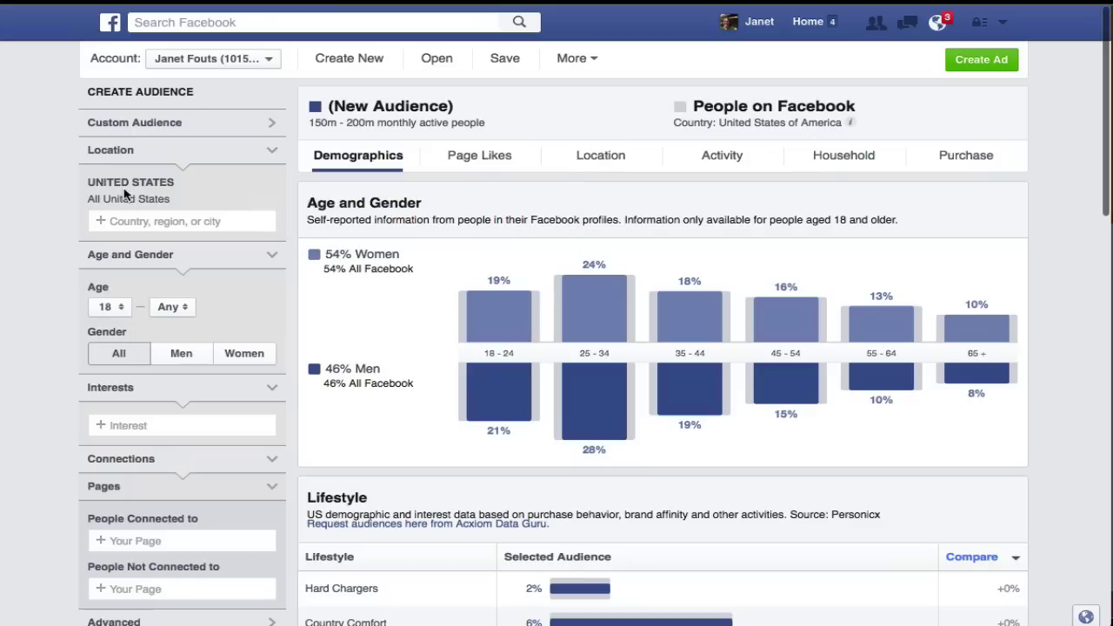
{"action": "left_click", "coordinate": [112, 310]}
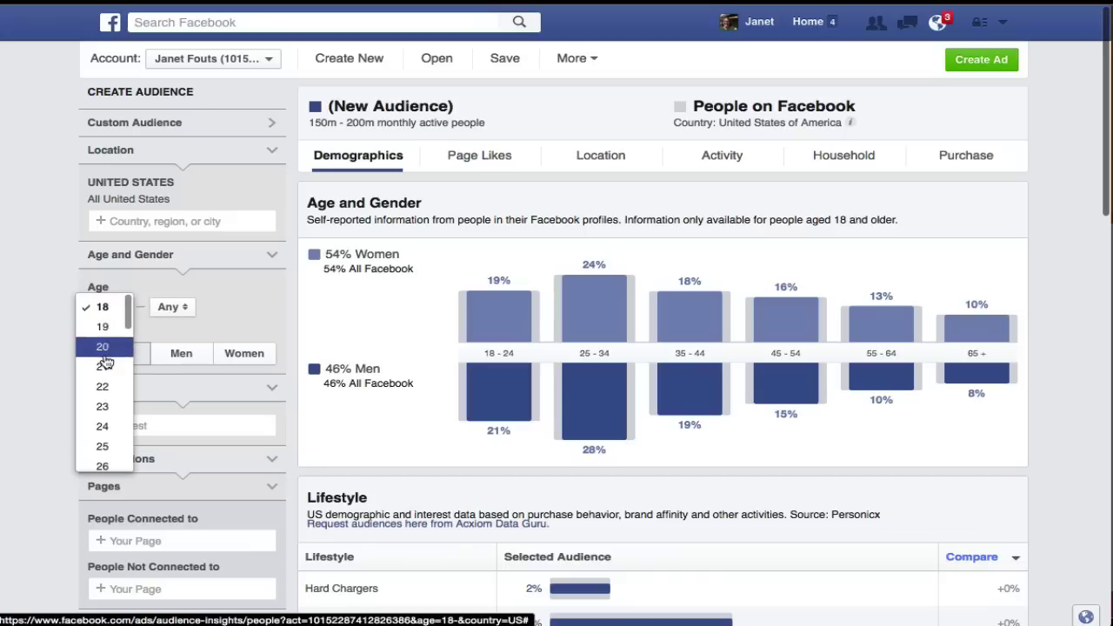
{"action": "left_click", "coordinate": [103, 347]}
{"action": "left_click", "coordinate": [169, 308]}
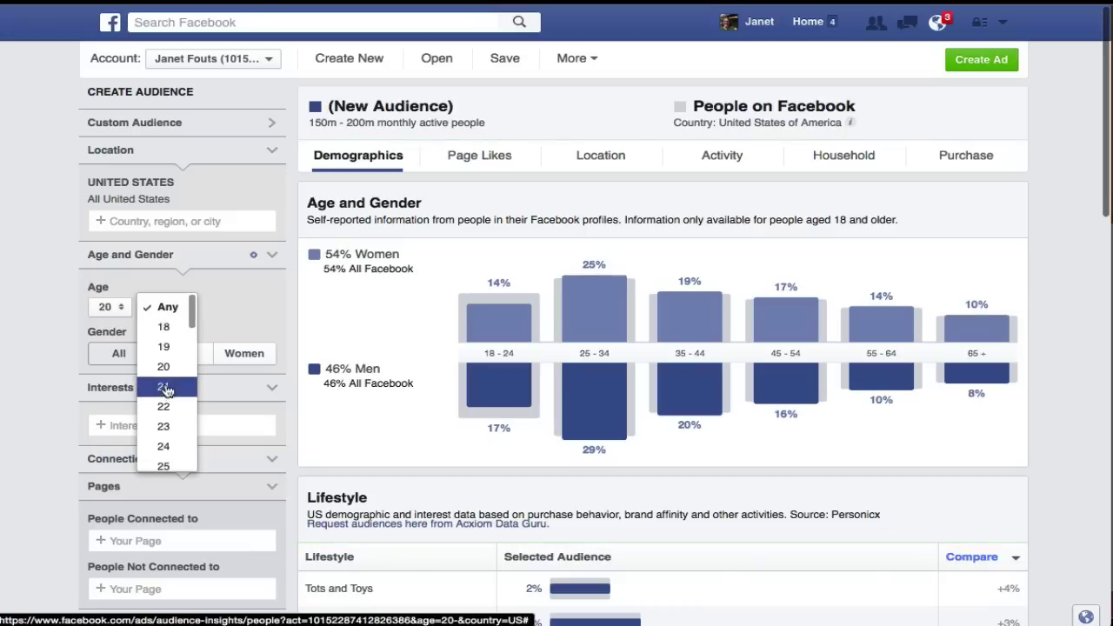
{"action": "scroll", "coordinate": [167, 392], "scroll_direction": "down", "scroll_amount": 6}
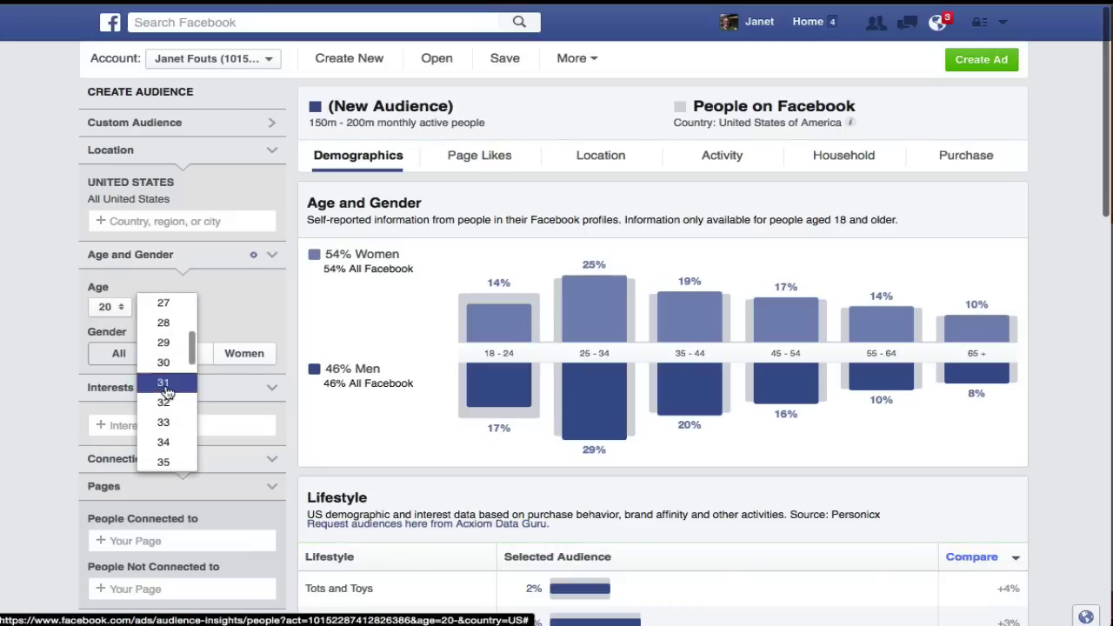
{"action": "scroll", "coordinate": [165, 393], "scroll_direction": "down", "scroll_amount": 5}
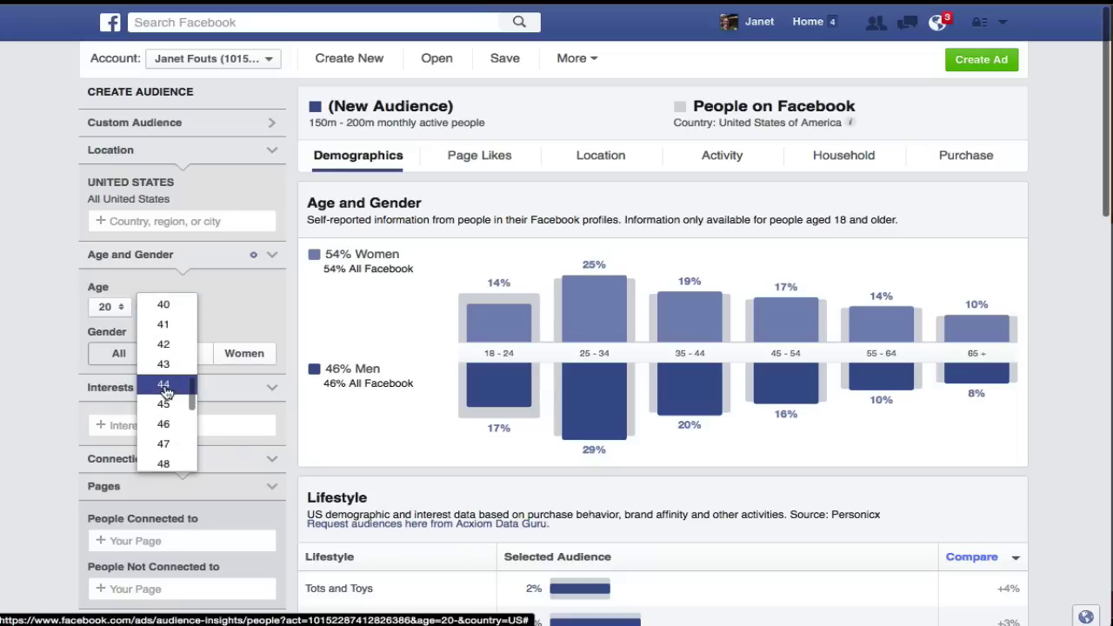
{"action": "left_click", "coordinate": [164, 404]}
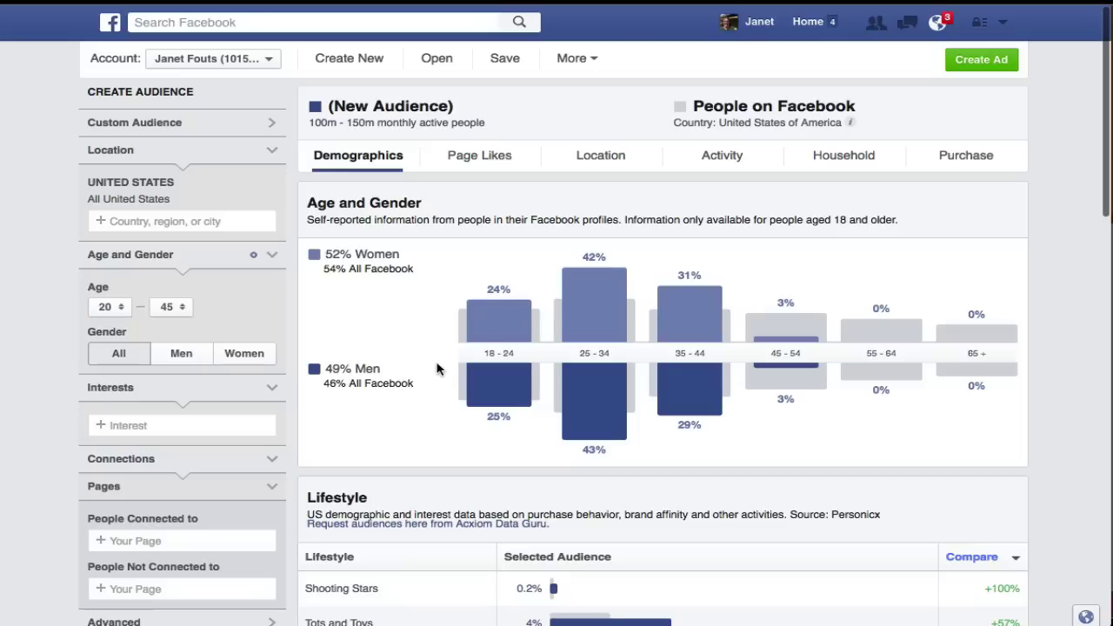
{"action": "left_click", "coordinate": [253, 358]}
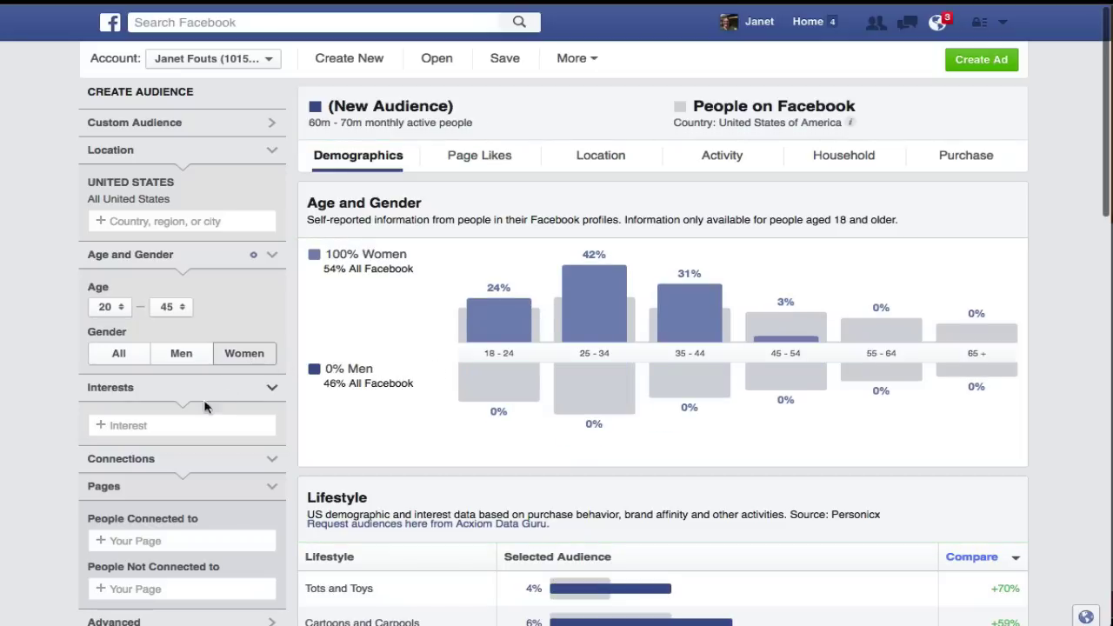
{"action": "left_click", "coordinate": [178, 425]}
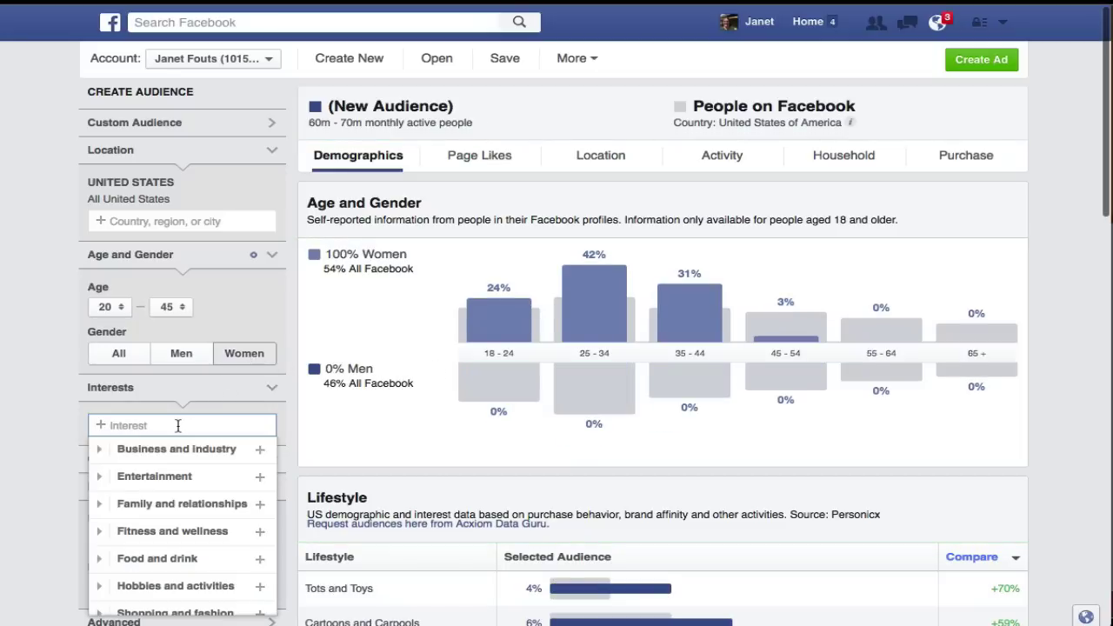
Step: Add Meditation from Fitness and wellness as an interest filter
{"action": "scroll", "coordinate": [177, 427], "scroll_direction": "down", "scroll_amount": 4}
{"action": "scroll", "coordinate": [179, 432], "scroll_direction": "up", "scroll_amount": 3}
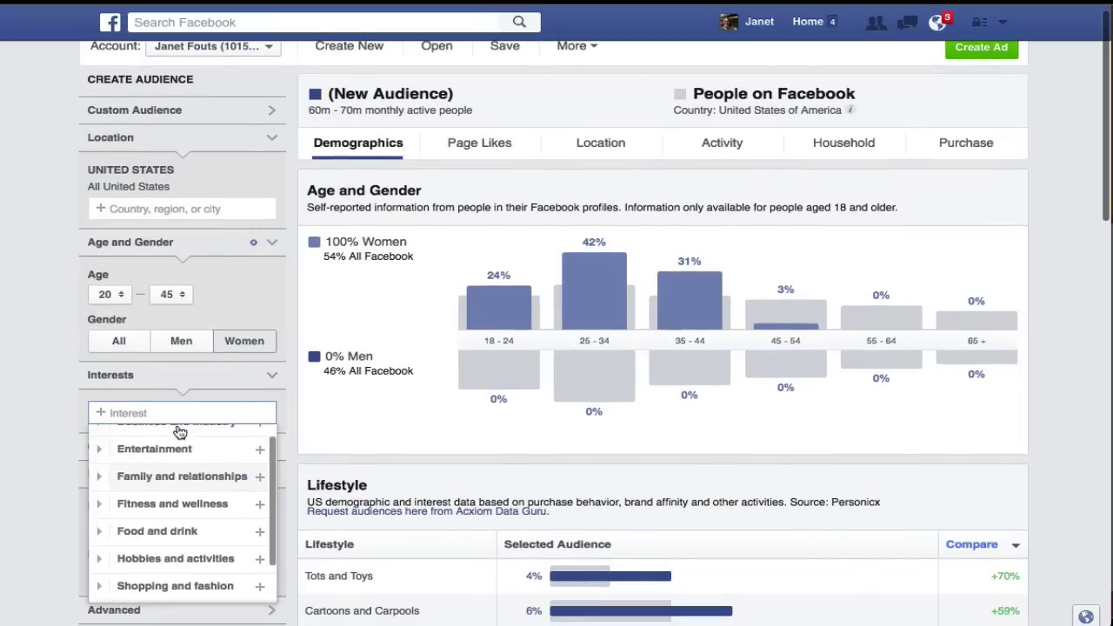
{"action": "scroll", "coordinate": [55, 415], "scroll_direction": "down", "scroll_amount": 5}
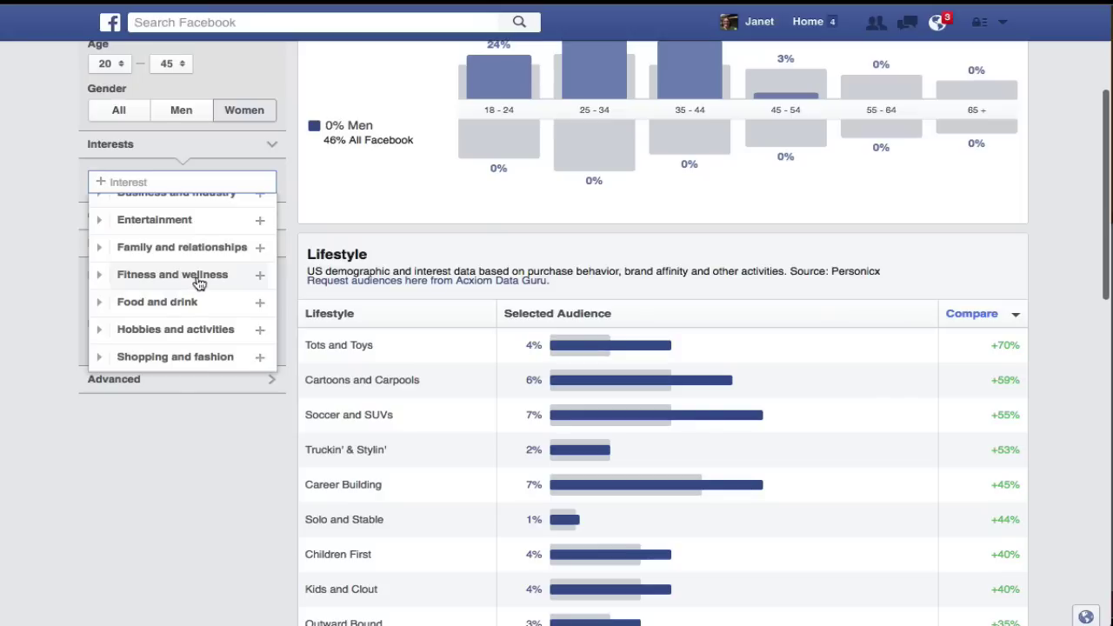
{"action": "left_click", "coordinate": [199, 283]}
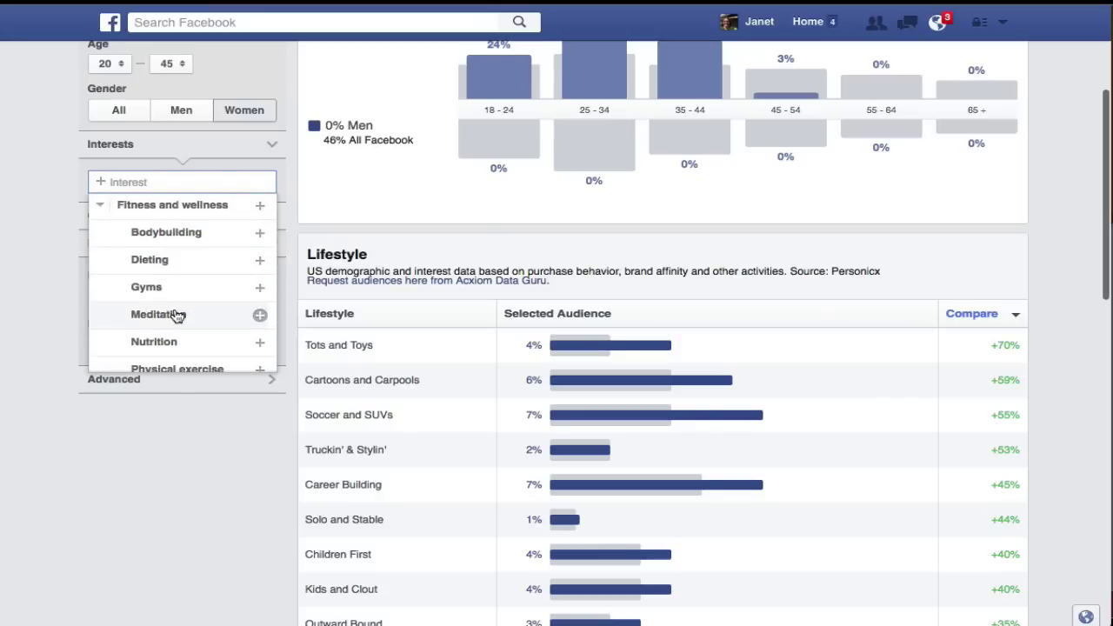
{"action": "left_click", "coordinate": [177, 314]}
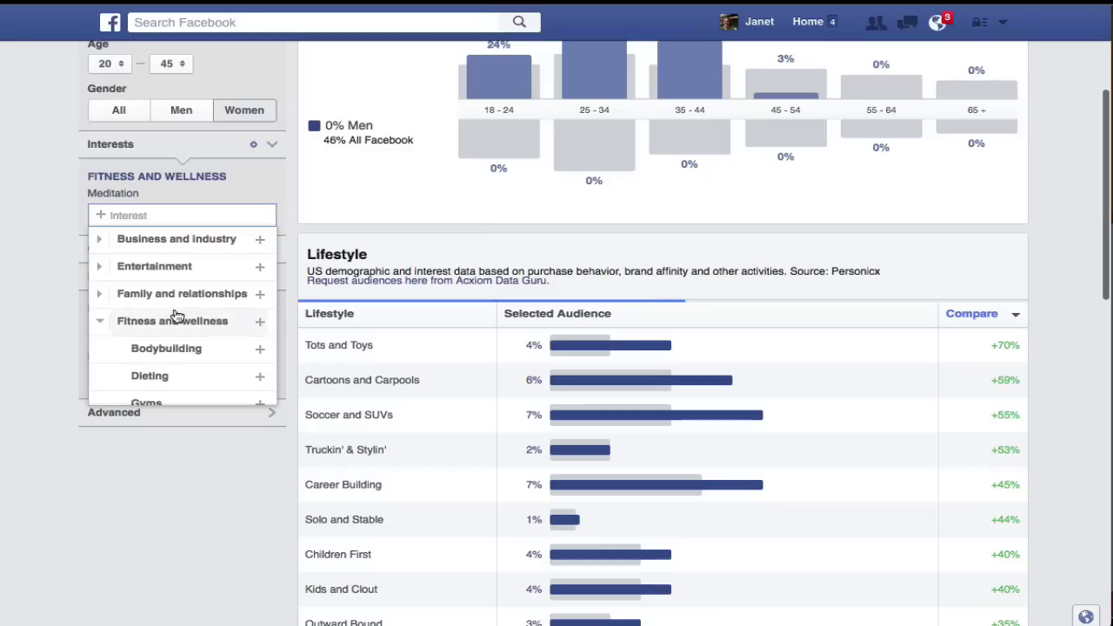
{"action": "left_click", "coordinate": [48, 199]}
{"action": "scroll", "coordinate": [507, 194], "scroll_direction": "up", "scroll_amount": 2}
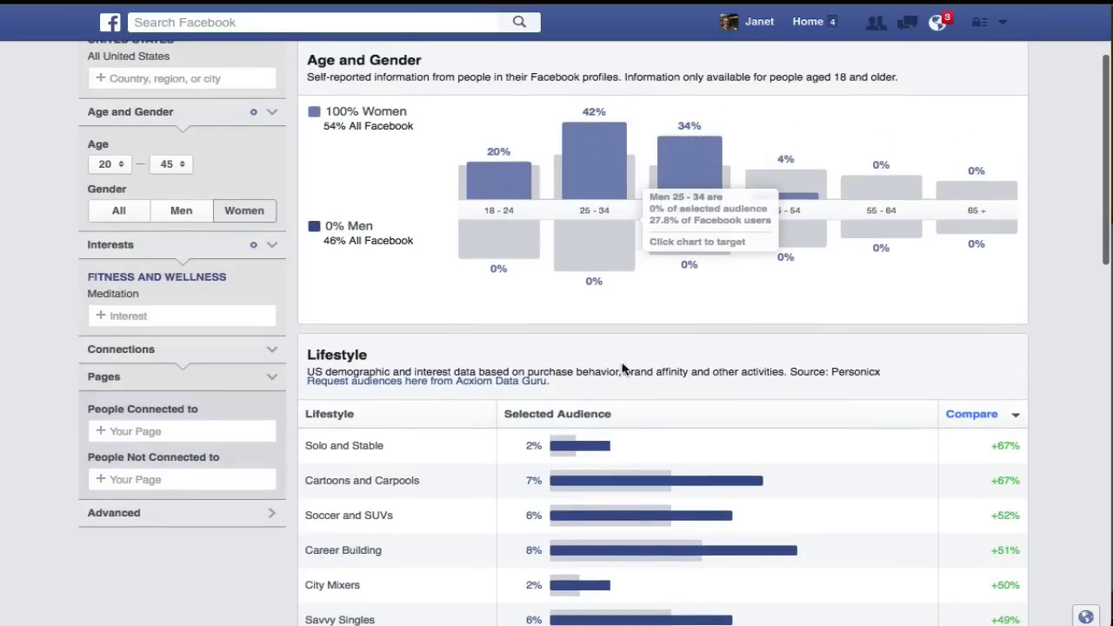
{"action": "scroll", "coordinate": [696, 407], "scroll_direction": "down", "scroll_amount": 1}
{"action": "scroll", "coordinate": [696, 407], "scroll_direction": "down", "scroll_amount": 5}
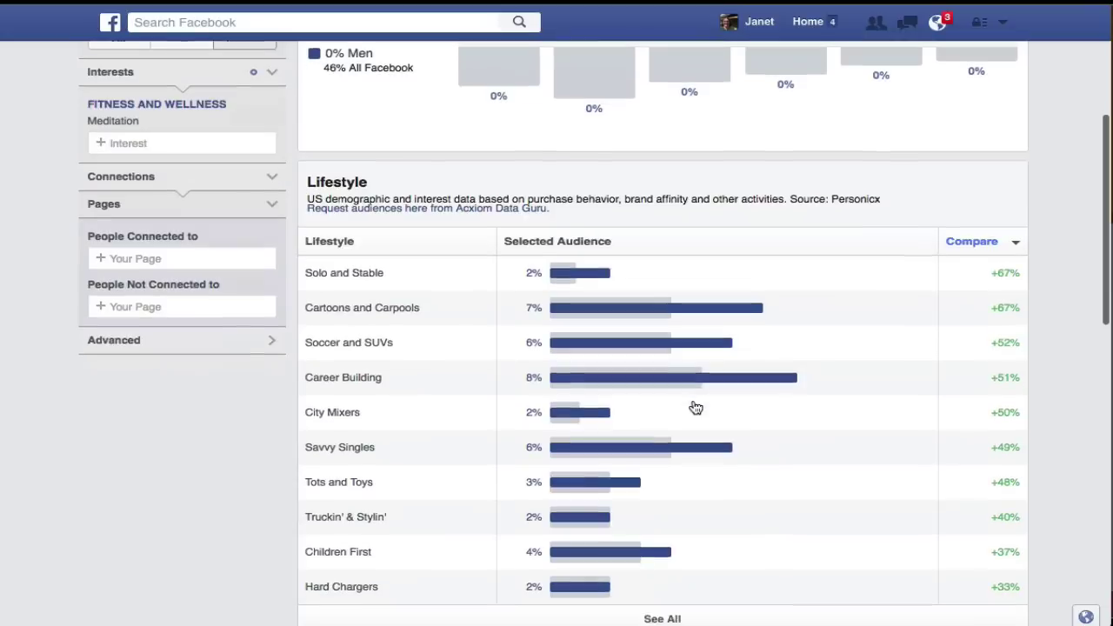
{"action": "scroll", "coordinate": [692, 406], "scroll_direction": "down", "scroll_amount": 1}
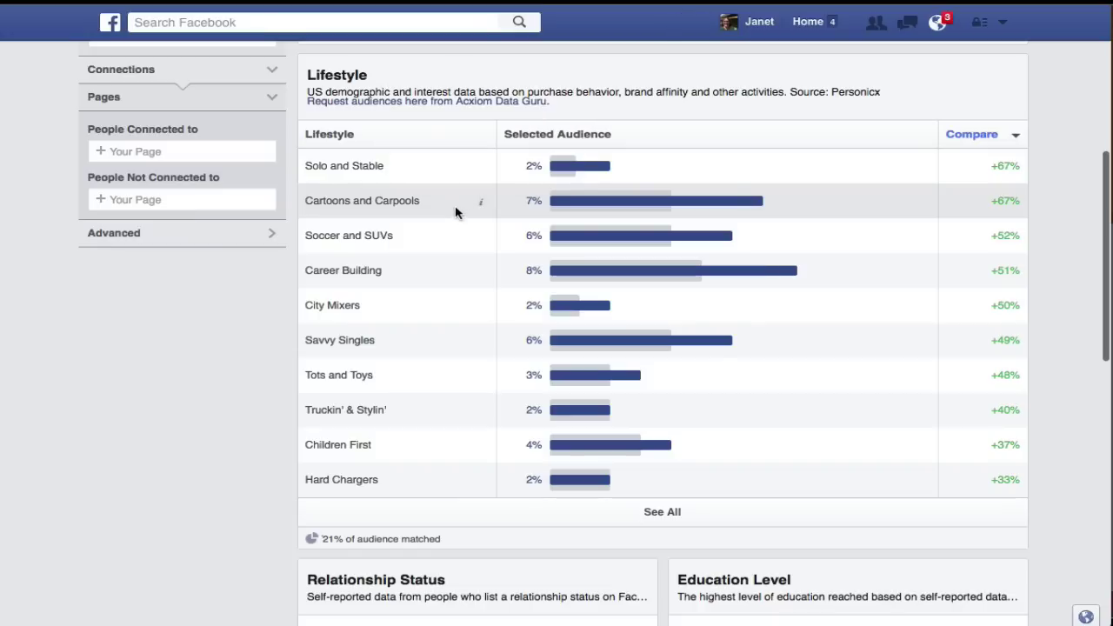
{"action": "mouse_move", "coordinate": [478, 242]}
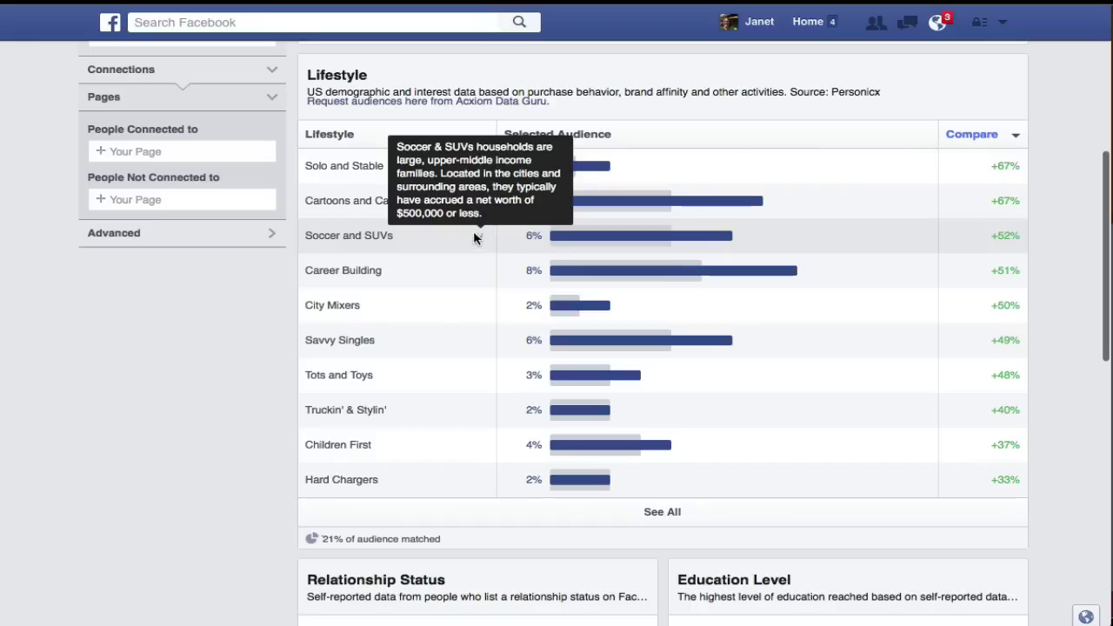
{"action": "mouse_move", "coordinate": [481, 206]}
{"action": "mouse_move", "coordinate": [483, 270]}
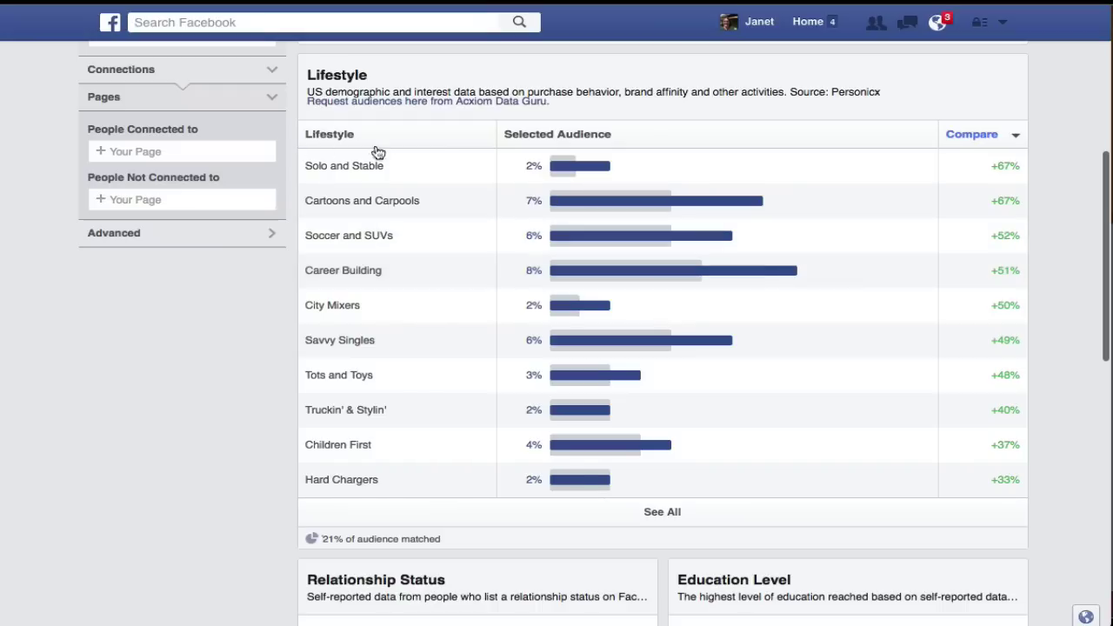
{"action": "scroll", "coordinate": [417, 266], "scroll_direction": "down", "scroll_amount": 4}
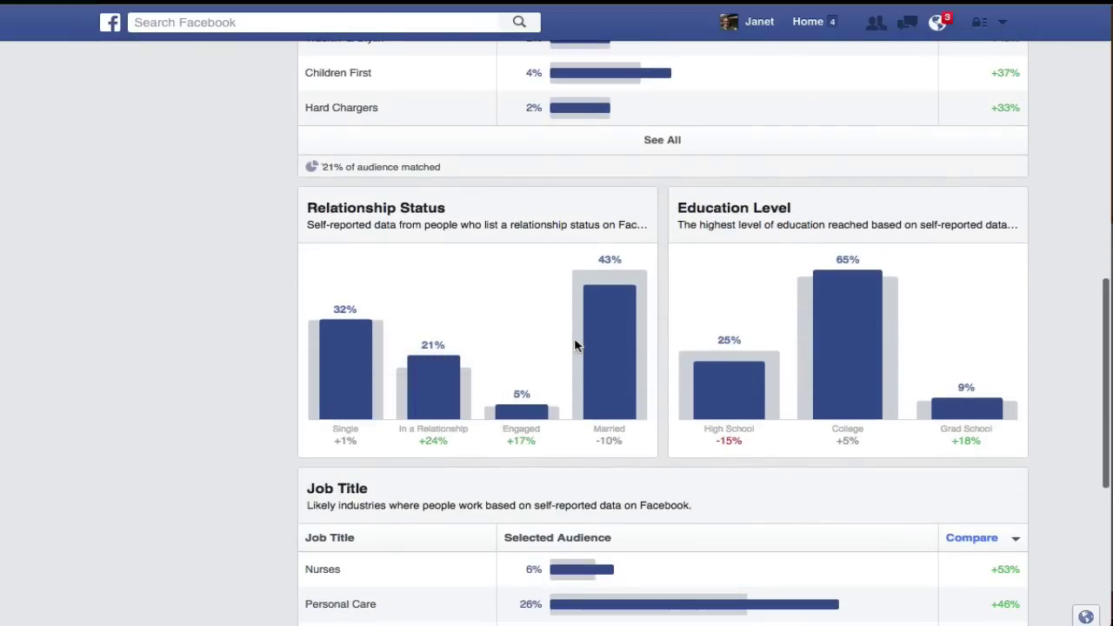
{"action": "scroll", "coordinate": [781, 335], "scroll_direction": "down", "scroll_amount": 3}
{"action": "scroll", "coordinate": [781, 334], "scroll_direction": "down", "scroll_amount": 2}
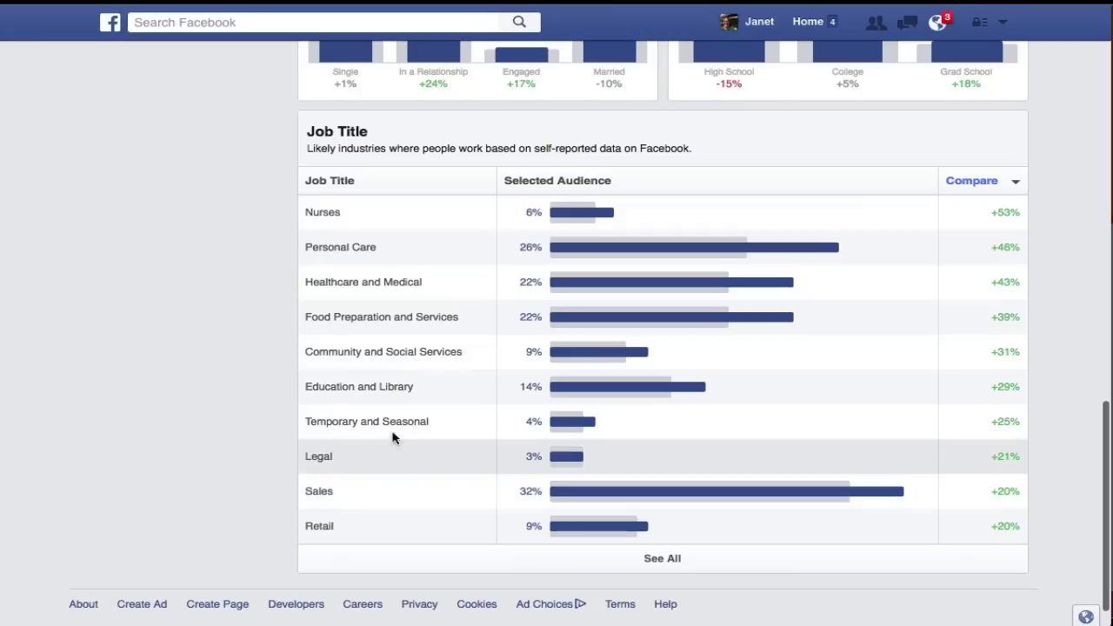
{"action": "scroll", "coordinate": [413, 252], "scroll_direction": "down", "scroll_amount": 1}
{"action": "scroll", "coordinate": [413, 252], "scroll_direction": "up", "scroll_amount": 1}
{"action": "scroll", "coordinate": [413, 252], "scroll_direction": "up", "scroll_amount": 10}
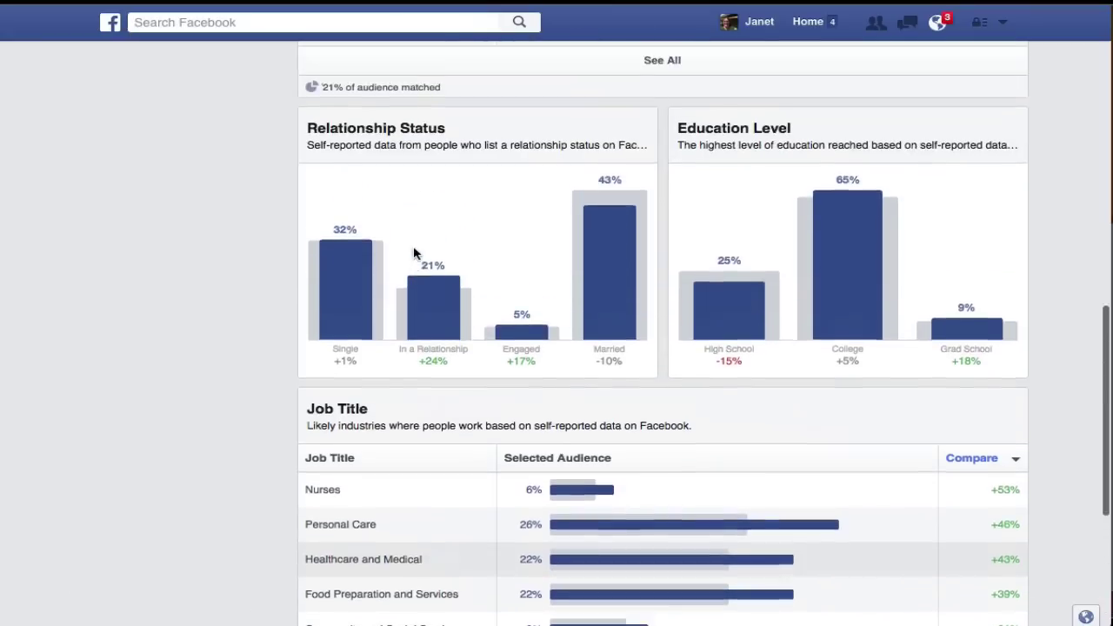
{"action": "scroll", "coordinate": [414, 252], "scroll_direction": "up", "scroll_amount": 2}
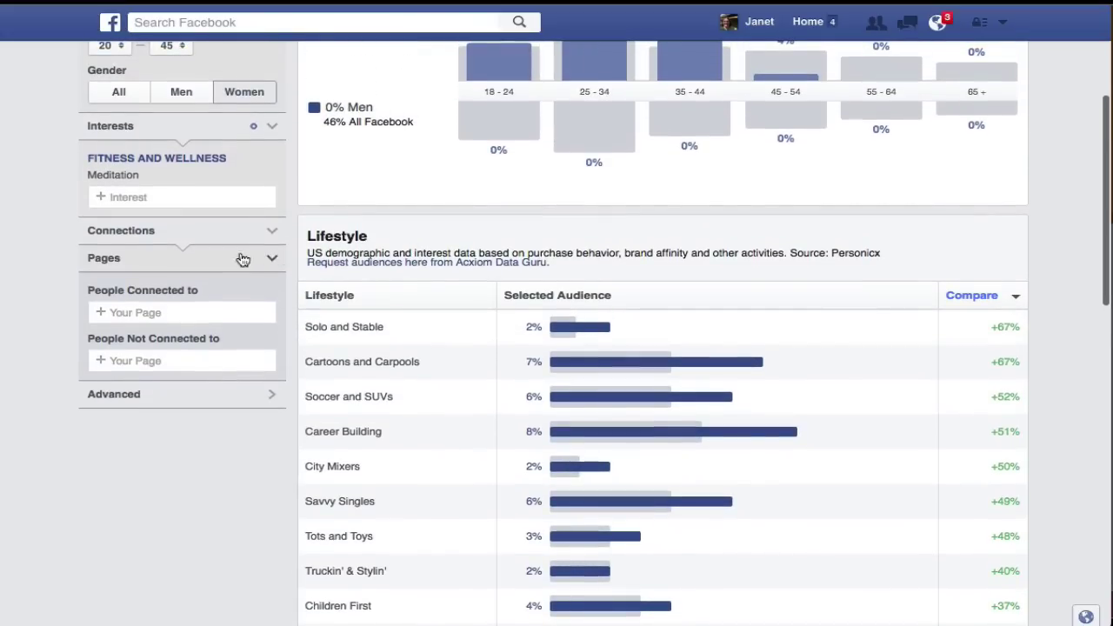
Step: Under Advanced > Financial, restrict household income to $125,000 - $150,000
{"action": "left_click", "coordinate": [270, 398]}
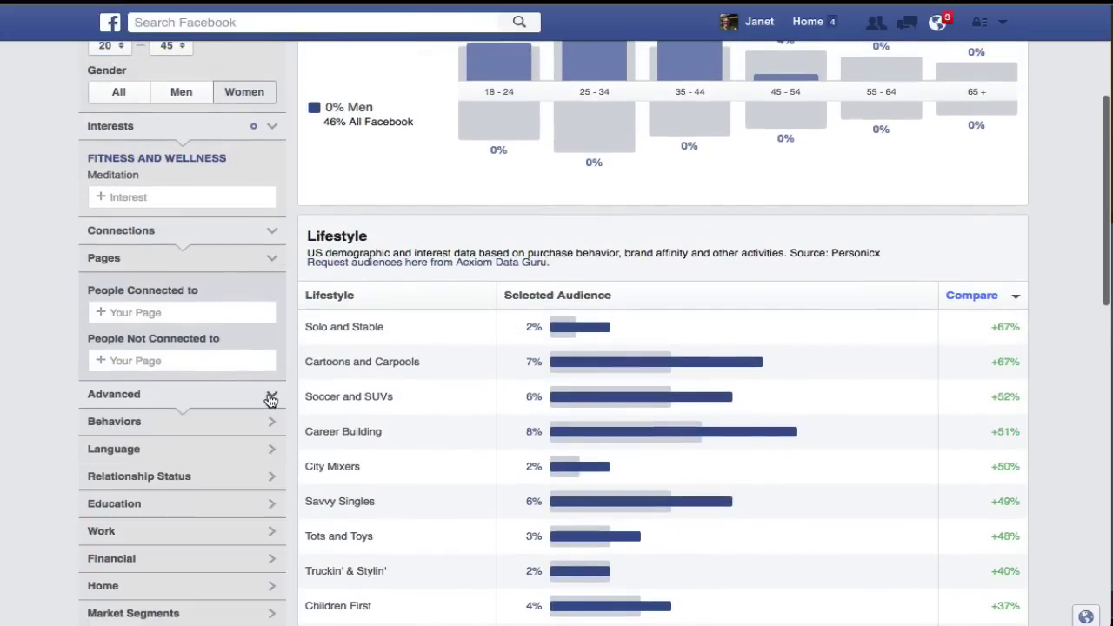
{"action": "scroll", "coordinate": [223, 497], "scroll_direction": "down", "scroll_amount": 3}
{"action": "scroll", "coordinate": [224, 499], "scroll_direction": "down", "scroll_amount": 2}
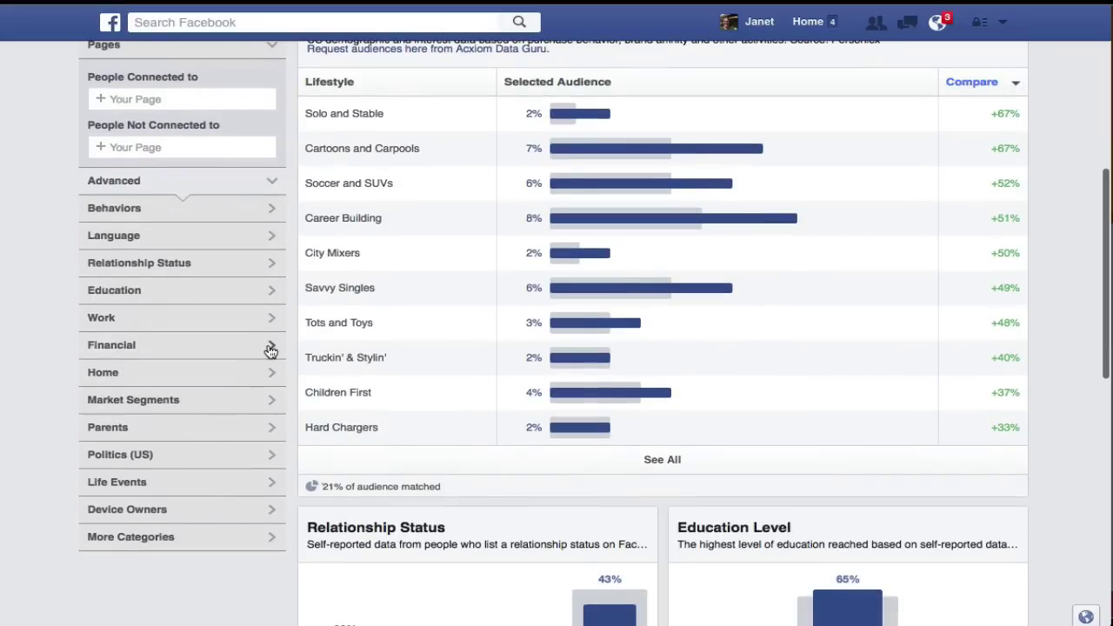
{"action": "left_click", "coordinate": [270, 348]}
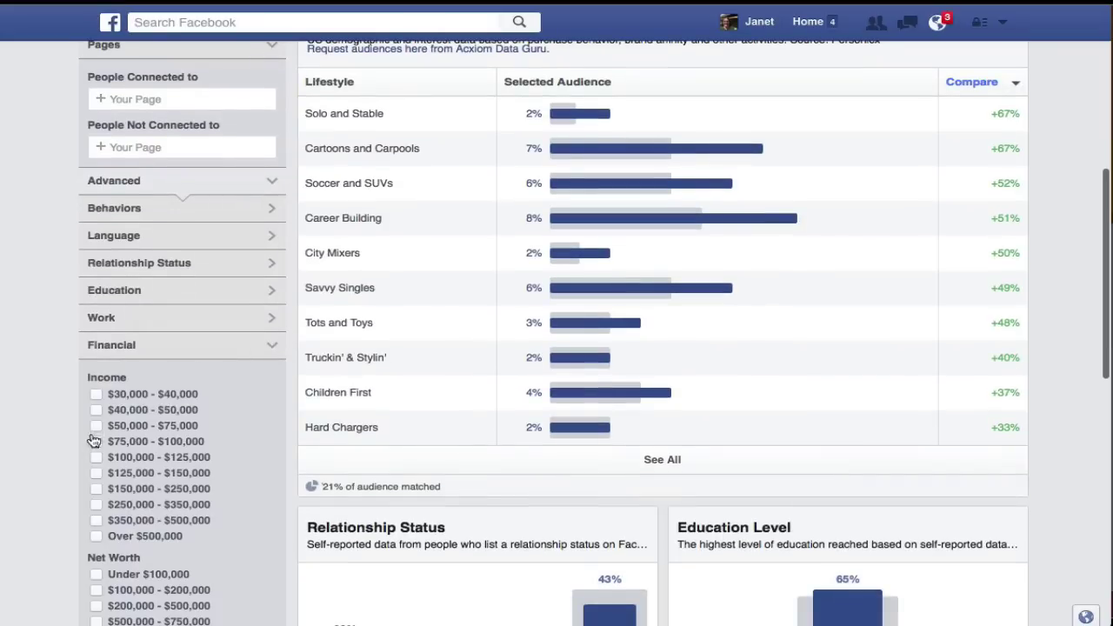
{"action": "left_click", "coordinate": [97, 475]}
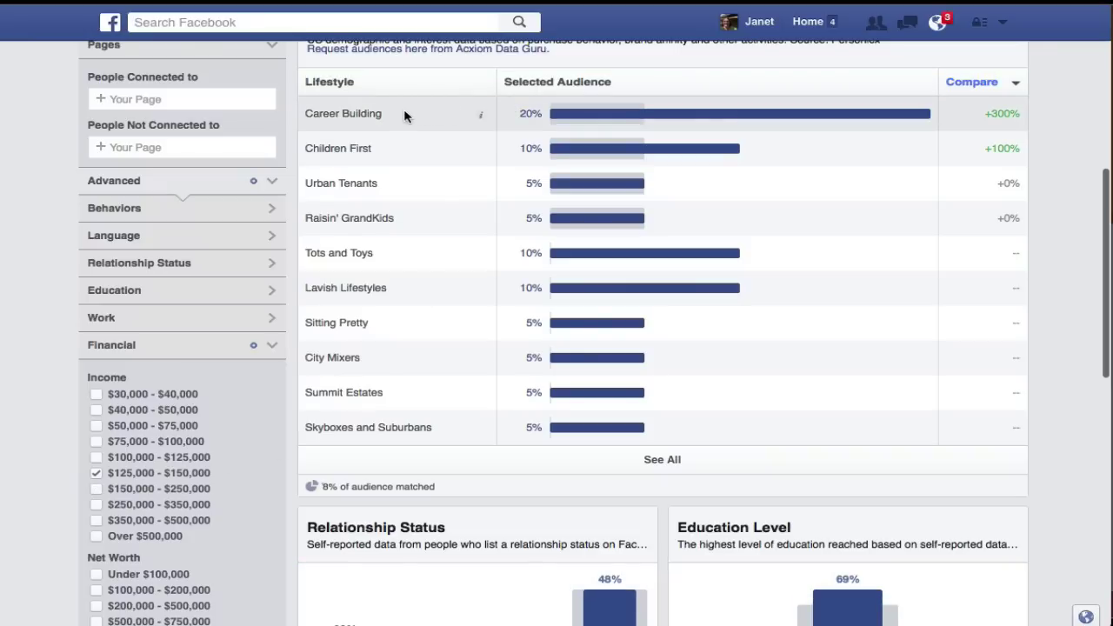
{"action": "mouse_move", "coordinate": [481, 118]}
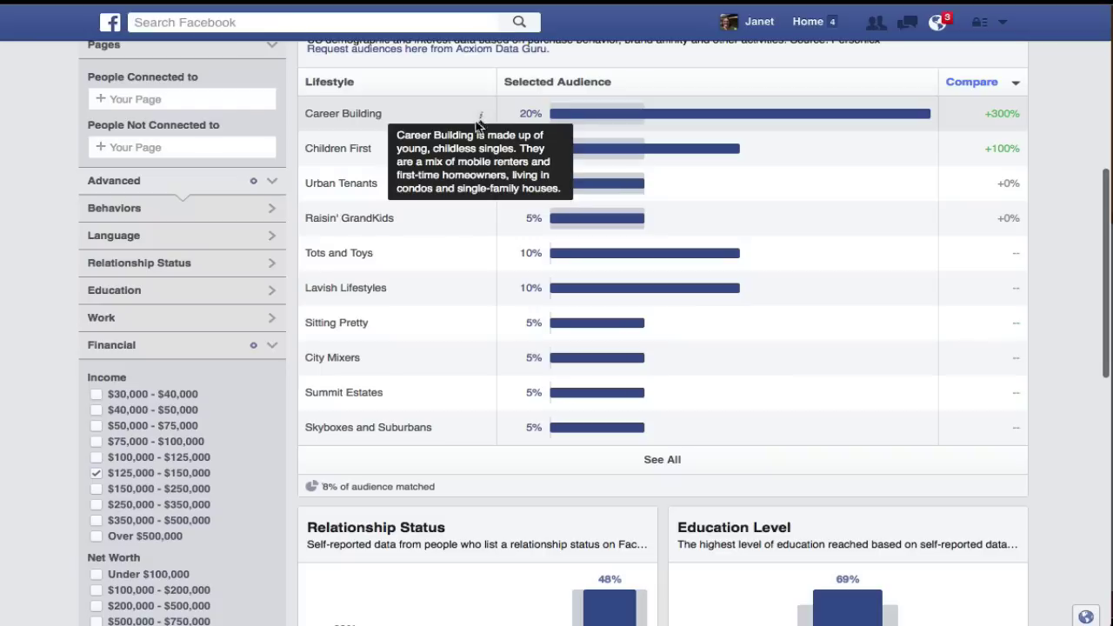
{"action": "scroll", "coordinate": [426, 402], "scroll_direction": "down", "scroll_amount": 5}
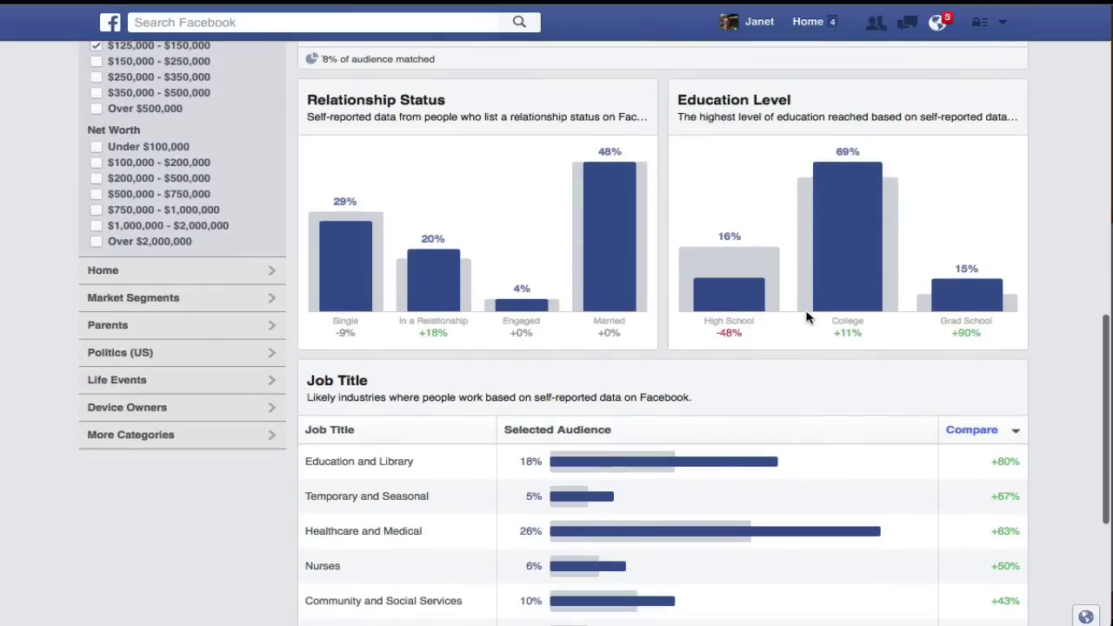
{"action": "scroll", "coordinate": [976, 436], "scroll_direction": "down", "scroll_amount": 3}
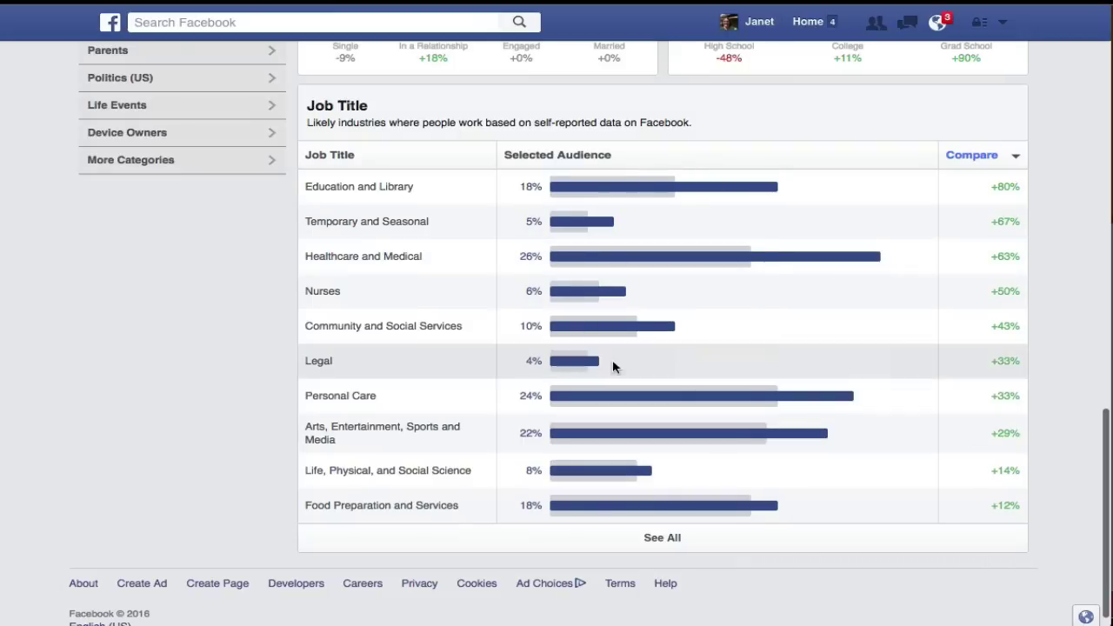
{"action": "scroll", "coordinate": [635, 217], "scroll_direction": "up", "scroll_amount": 15}
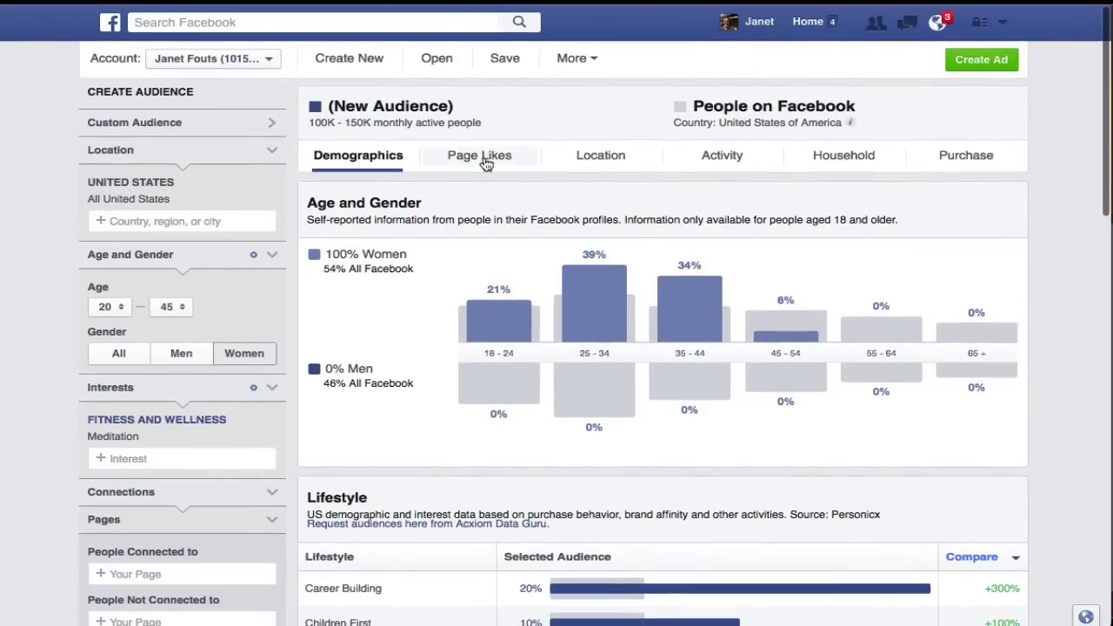
Step: Review the Page Likes insights, scrolling through Top Categories and the Page Likes table
{"action": "left_click", "coordinate": [487, 165]}
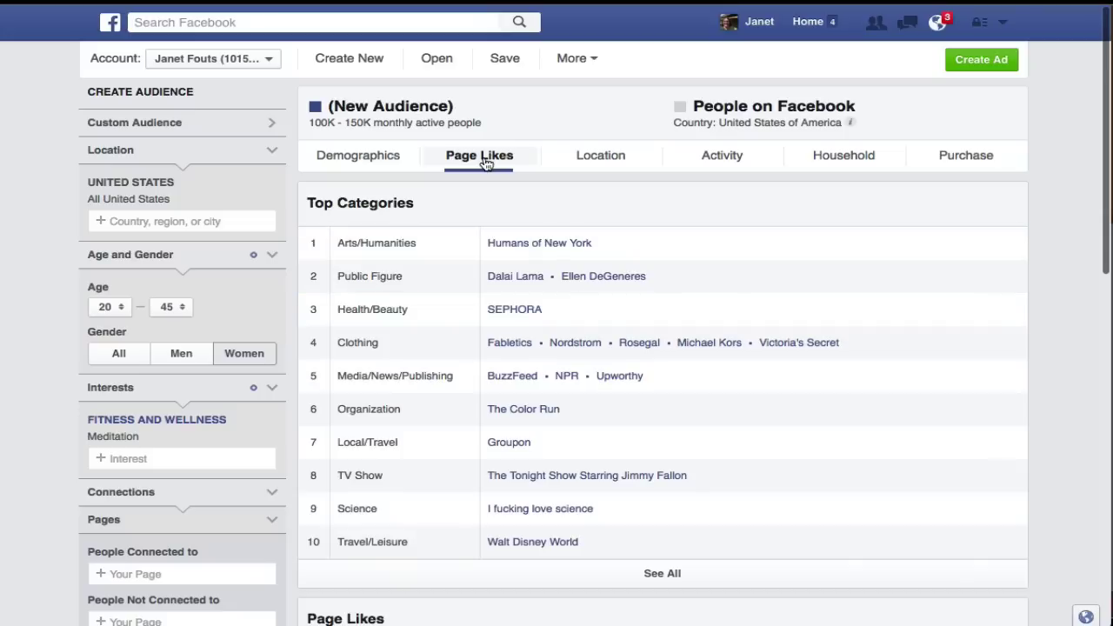
{"action": "scroll", "coordinate": [374, 239], "scroll_direction": "down", "scroll_amount": 3}
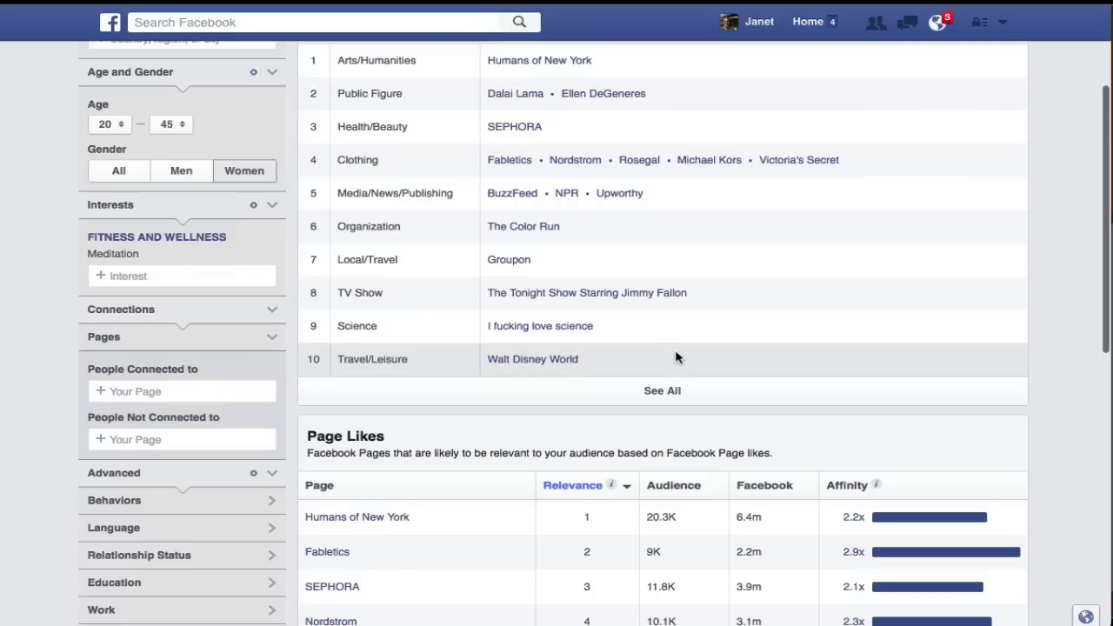
{"action": "scroll", "coordinate": [676, 251], "scroll_direction": "up", "scroll_amount": 2}
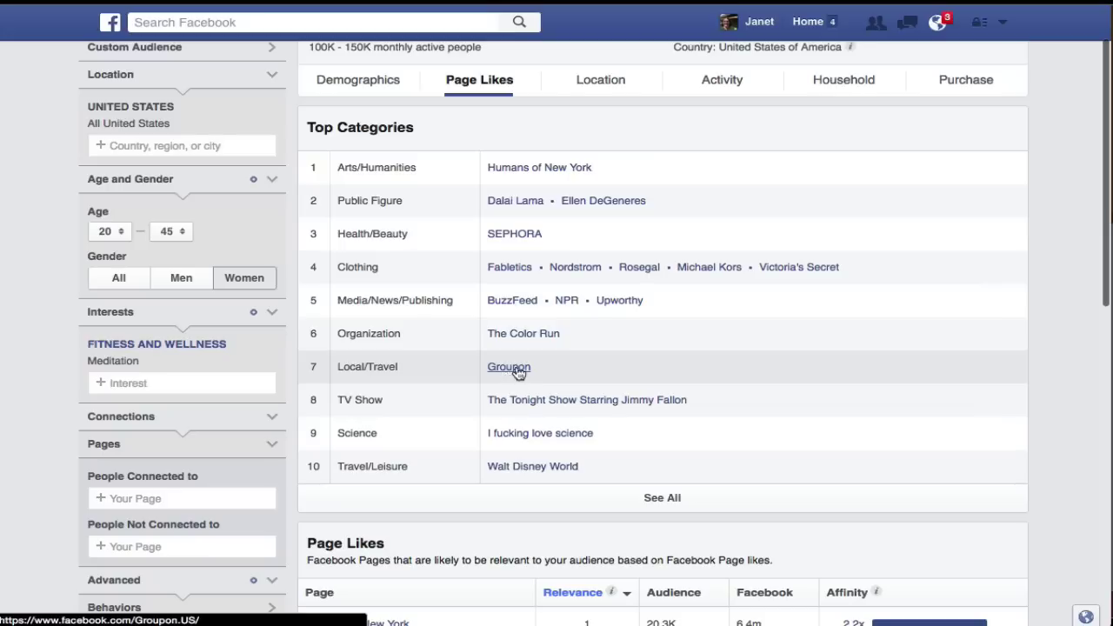
{"action": "scroll", "coordinate": [1035, 431], "scroll_direction": "down", "scroll_amount": 5}
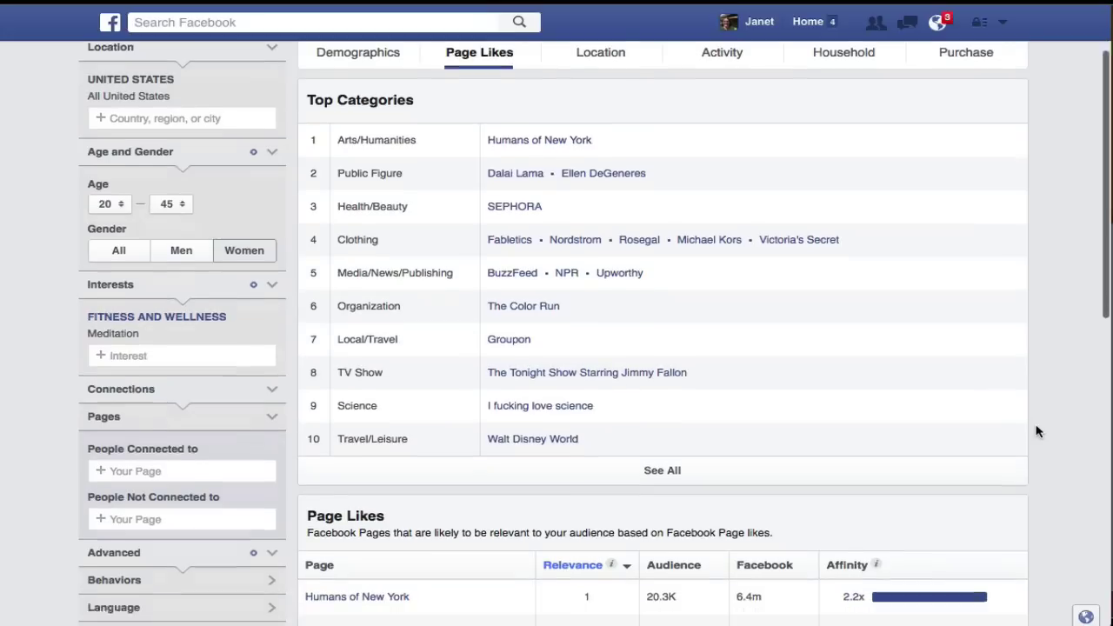
{"action": "scroll", "coordinate": [1036, 428], "scroll_direction": "down", "scroll_amount": 1}
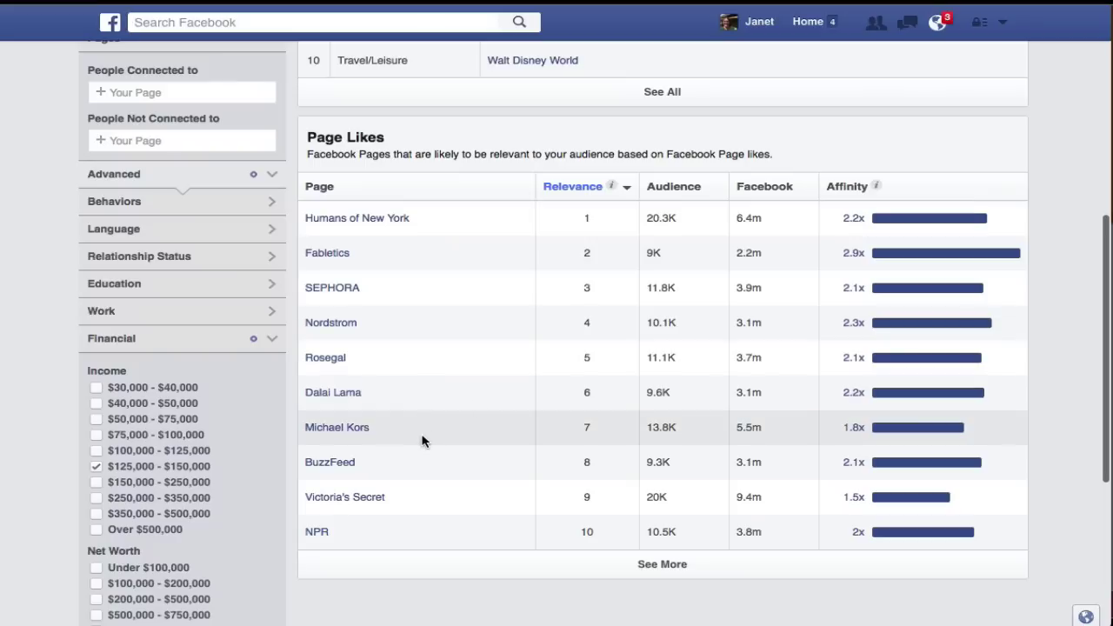
{"action": "scroll", "coordinate": [1058, 147], "scroll_direction": "up", "scroll_amount": 5}
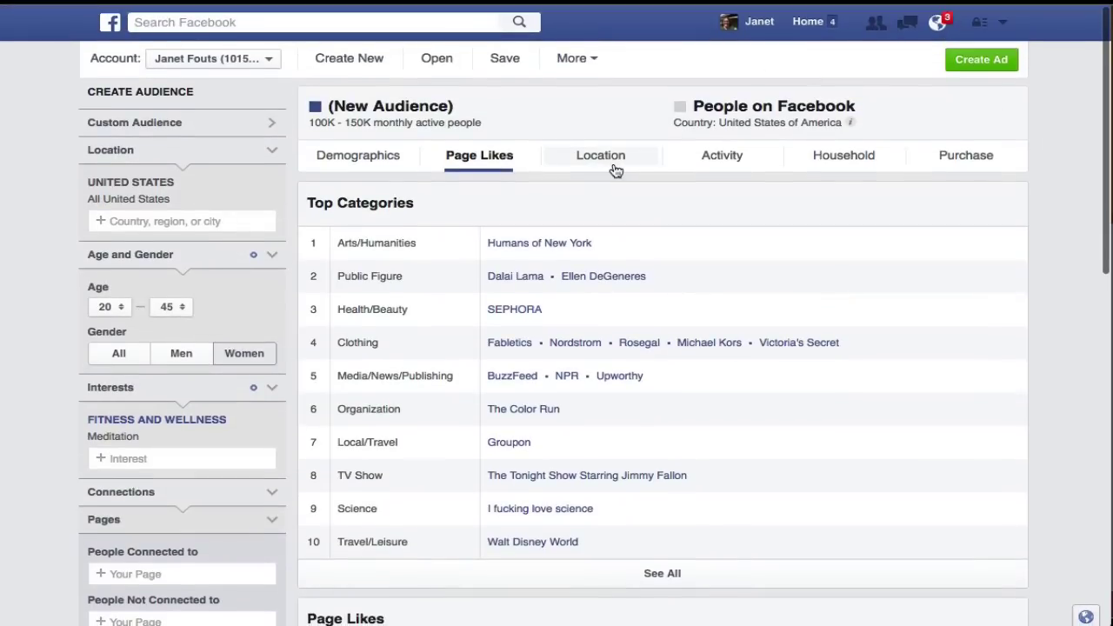
Step: Check Top Cities under Location, then review the Activity charts on frequency and devices
{"action": "left_click", "coordinate": [612, 165]}
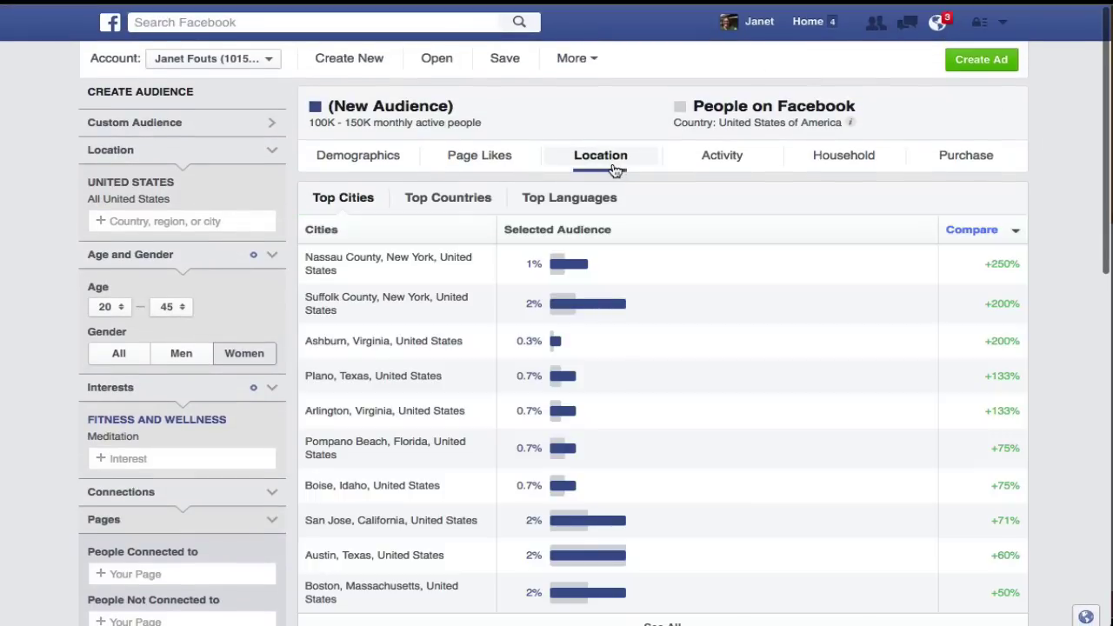
{"action": "left_click", "coordinate": [727, 170]}
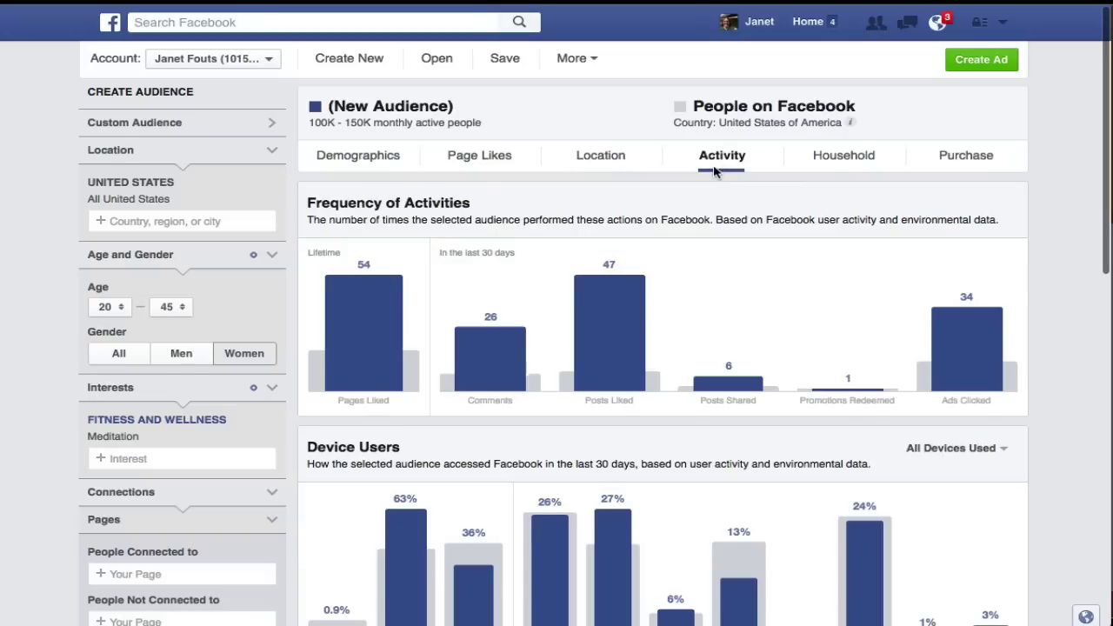
{"action": "mouse_move", "coordinate": [638, 304]}
{"action": "scroll", "coordinate": [632, 332], "scroll_direction": "down", "scroll_amount": 1}
{"action": "scroll", "coordinate": [632, 332], "scroll_direction": "down", "scroll_amount": 5}
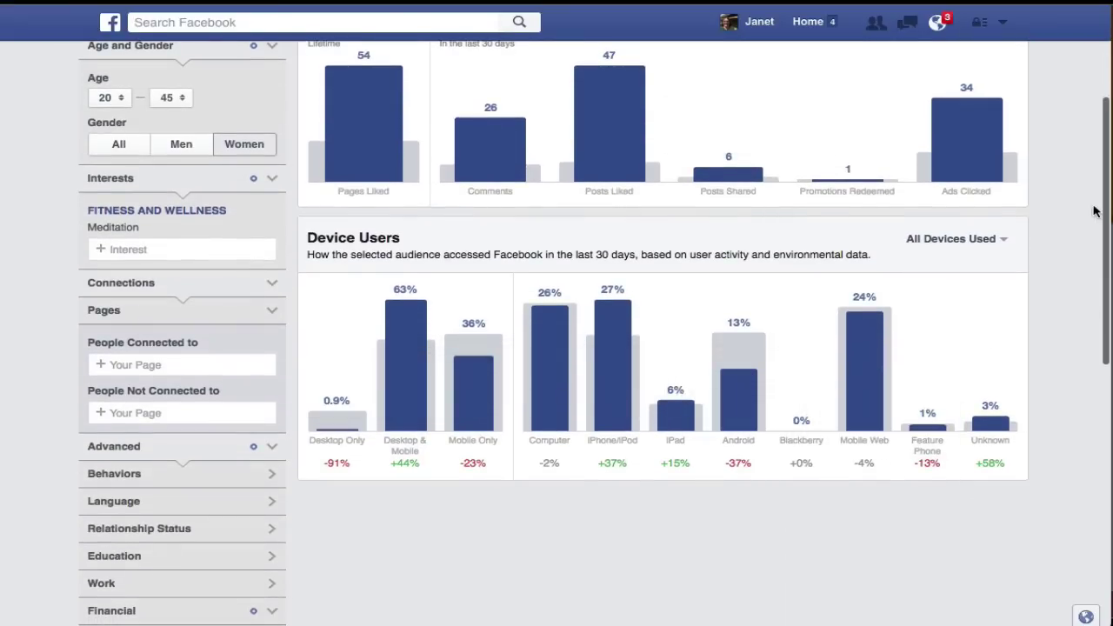
{"action": "scroll", "coordinate": [1092, 211], "scroll_direction": "up", "scroll_amount": 6}
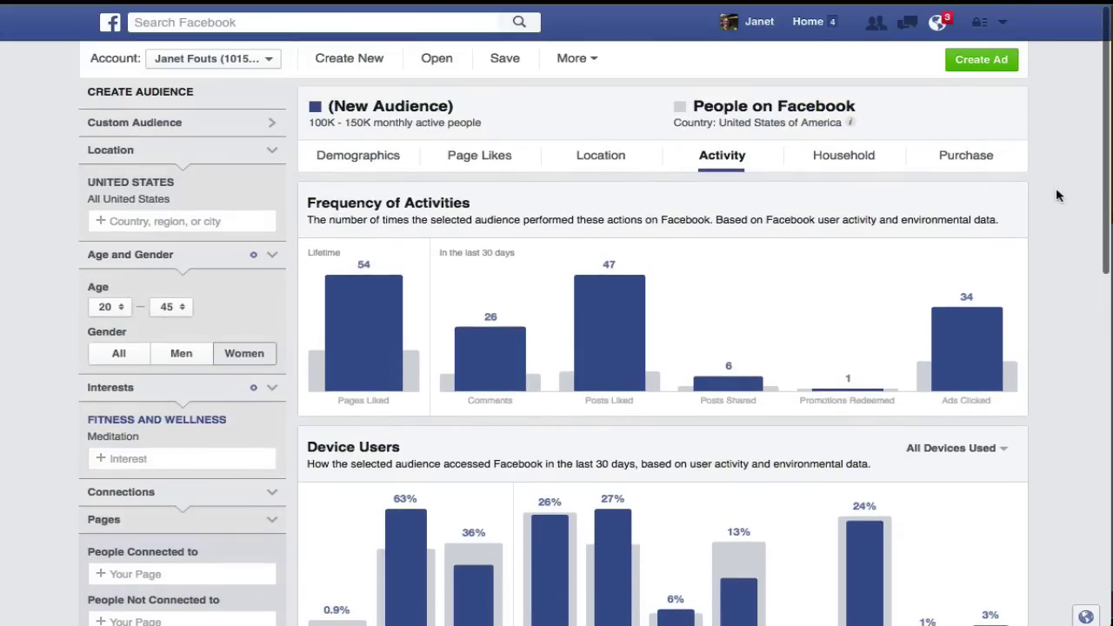
Step: Review Household income, home ownership, household size, home value and spending methods
{"action": "left_click", "coordinate": [876, 157]}
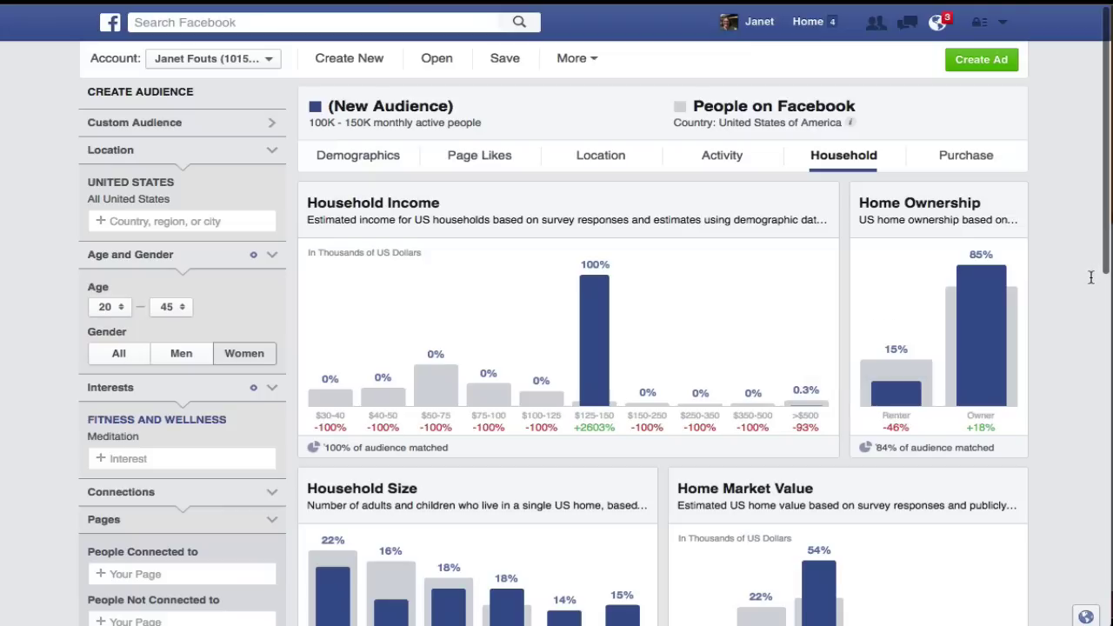
{"action": "mouse_move", "coordinate": [989, 366]}
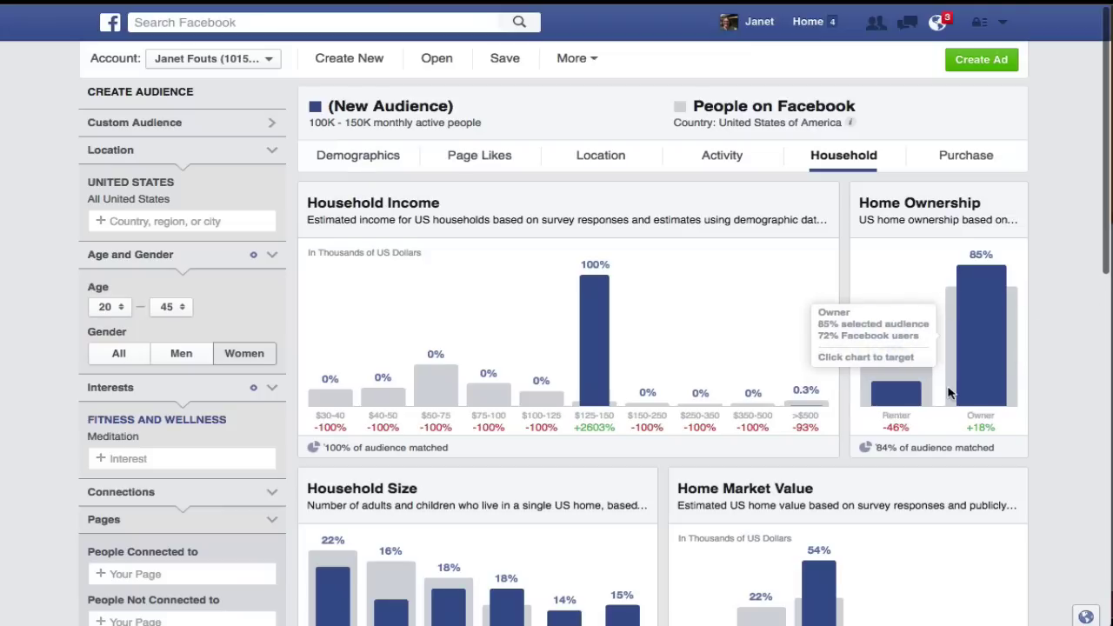
{"action": "scroll", "coordinate": [1044, 398], "scroll_direction": "down", "scroll_amount": 3}
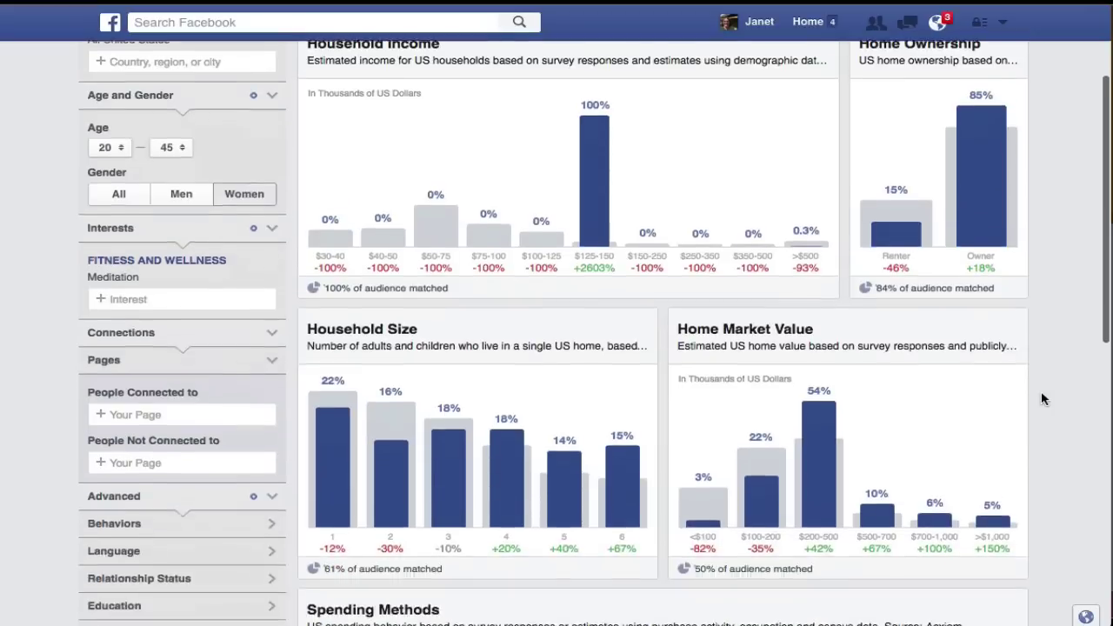
{"action": "scroll", "coordinate": [1044, 399], "scroll_direction": "down", "scroll_amount": 2}
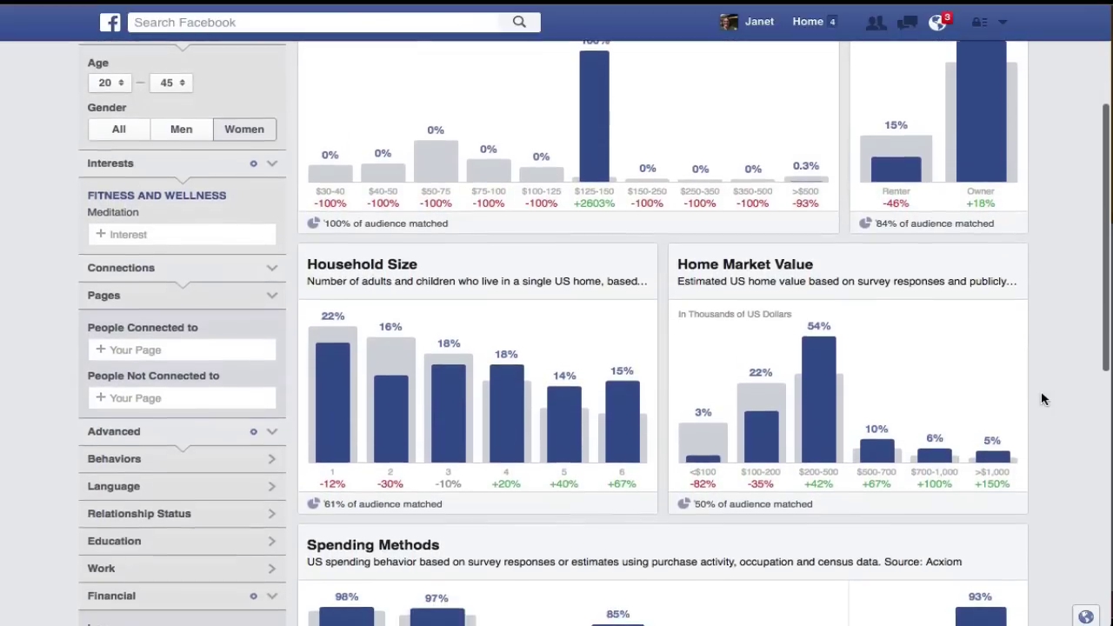
{"action": "scroll", "coordinate": [1041, 398], "scroll_direction": "down", "scroll_amount": 3}
{"action": "mouse_move", "coordinate": [440, 396]}
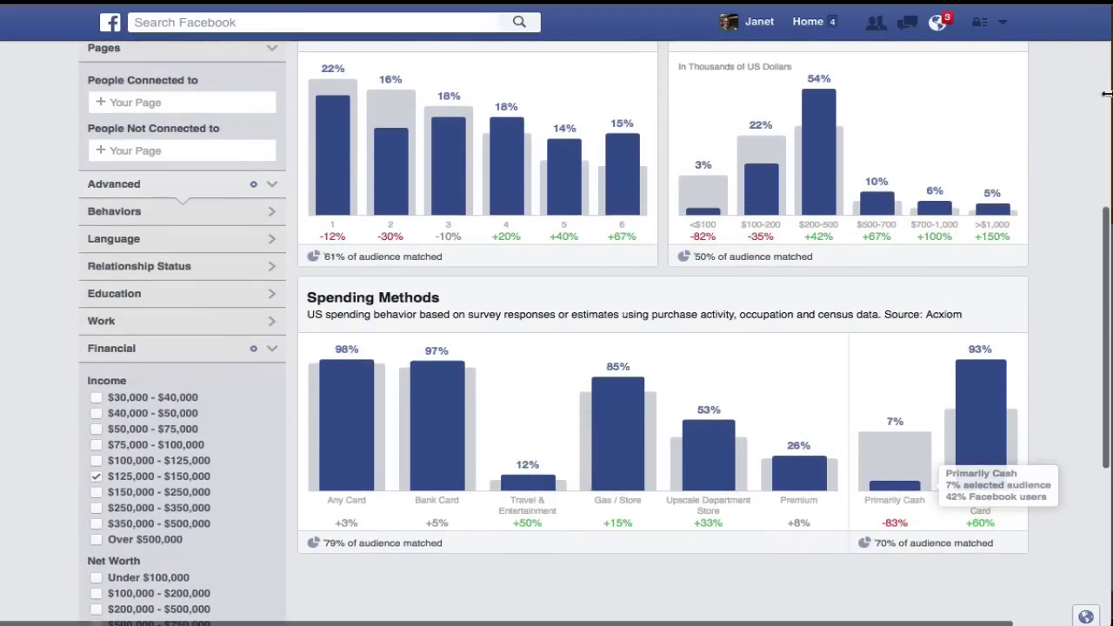
{"action": "scroll", "coordinate": [1069, 119], "scroll_direction": "up", "scroll_amount": 6}
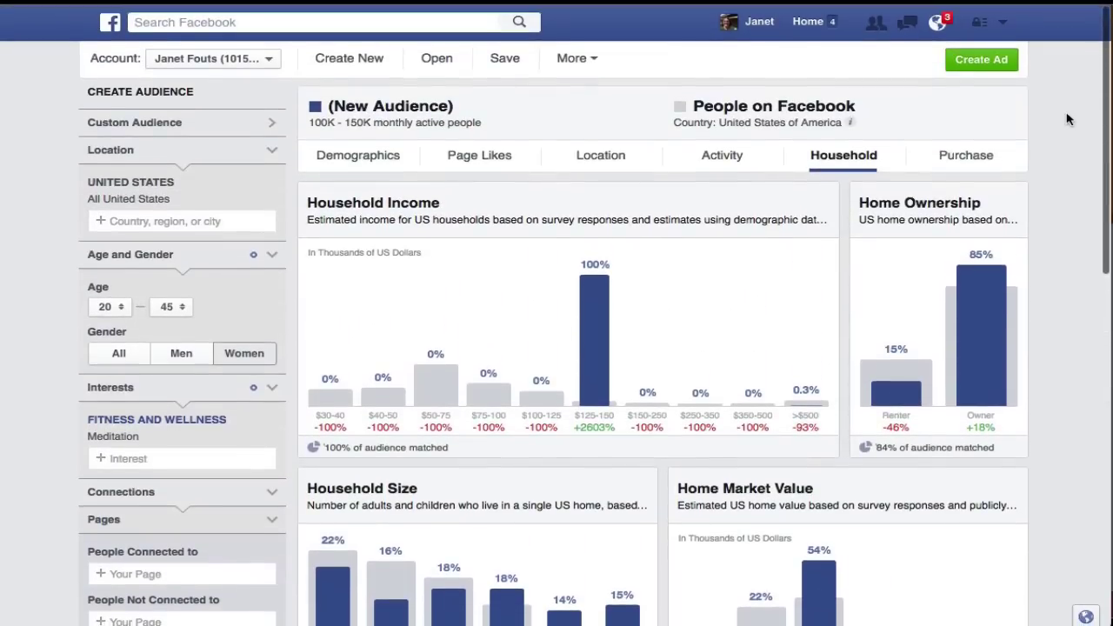
Step: Review Purchase data: retail spending, online purchases, purchase behavior and vehicle interest
{"action": "left_click", "coordinate": [959, 169]}
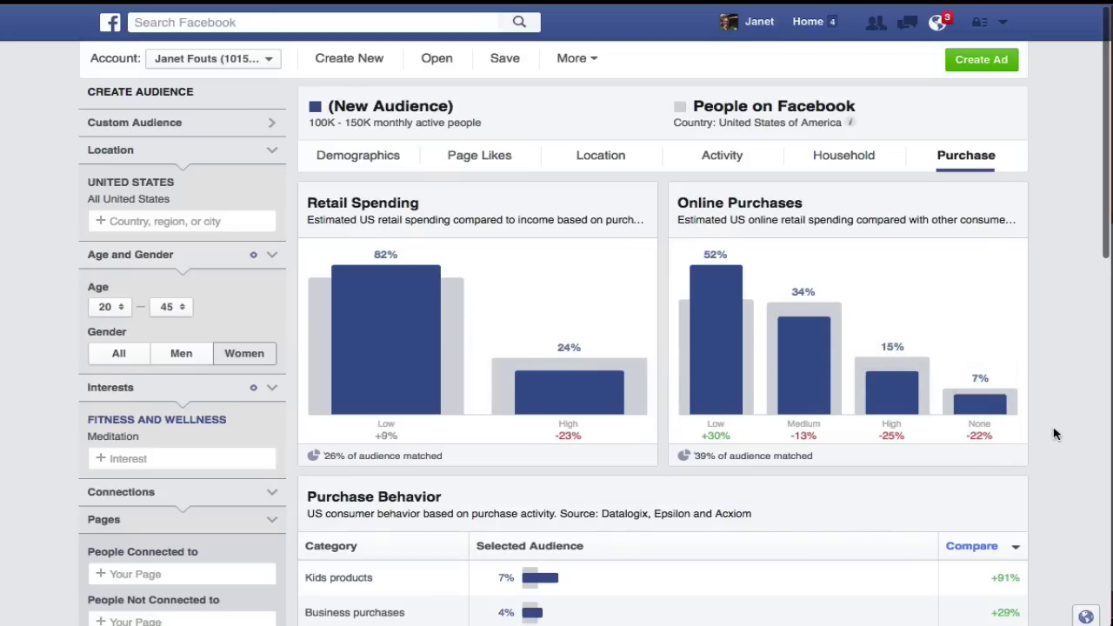
{"action": "scroll", "coordinate": [1055, 434], "scroll_direction": "down", "scroll_amount": 1}
{"action": "scroll", "coordinate": [1055, 434], "scroll_direction": "down", "scroll_amount": 5}
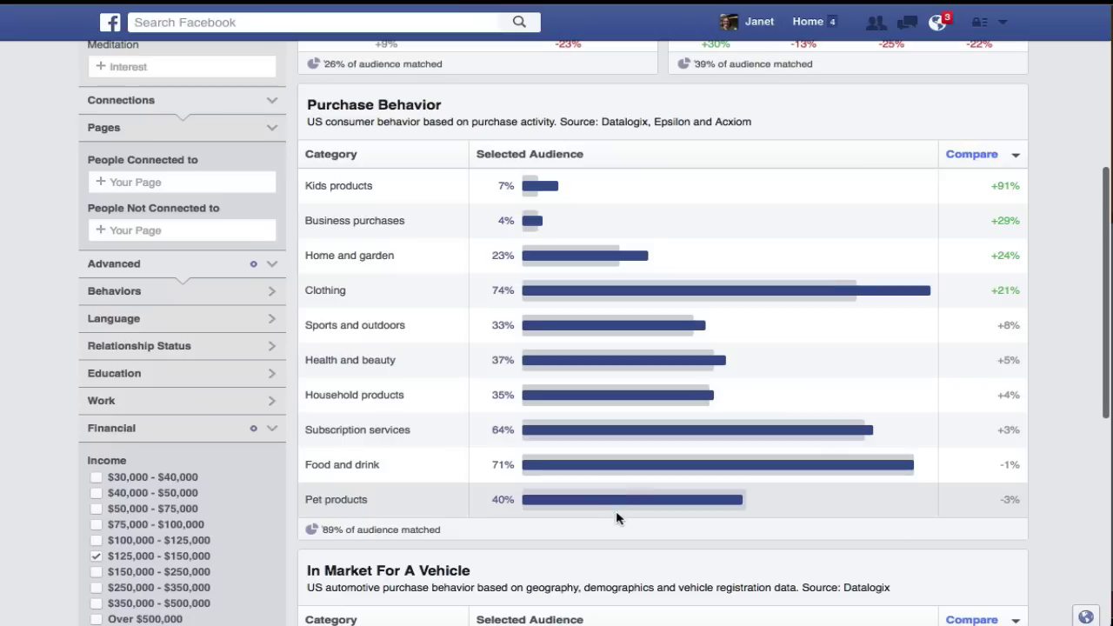
{"action": "scroll", "coordinate": [616, 510], "scroll_direction": "down", "scroll_amount": 3}
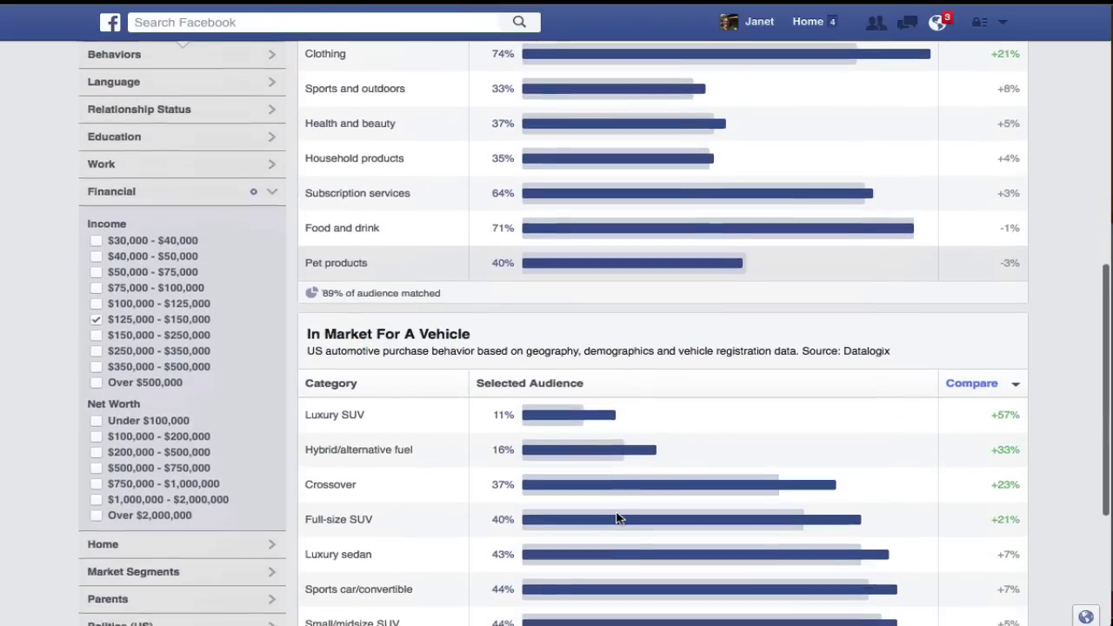
{"action": "scroll", "coordinate": [615, 516], "scroll_direction": "down", "scroll_amount": 3}
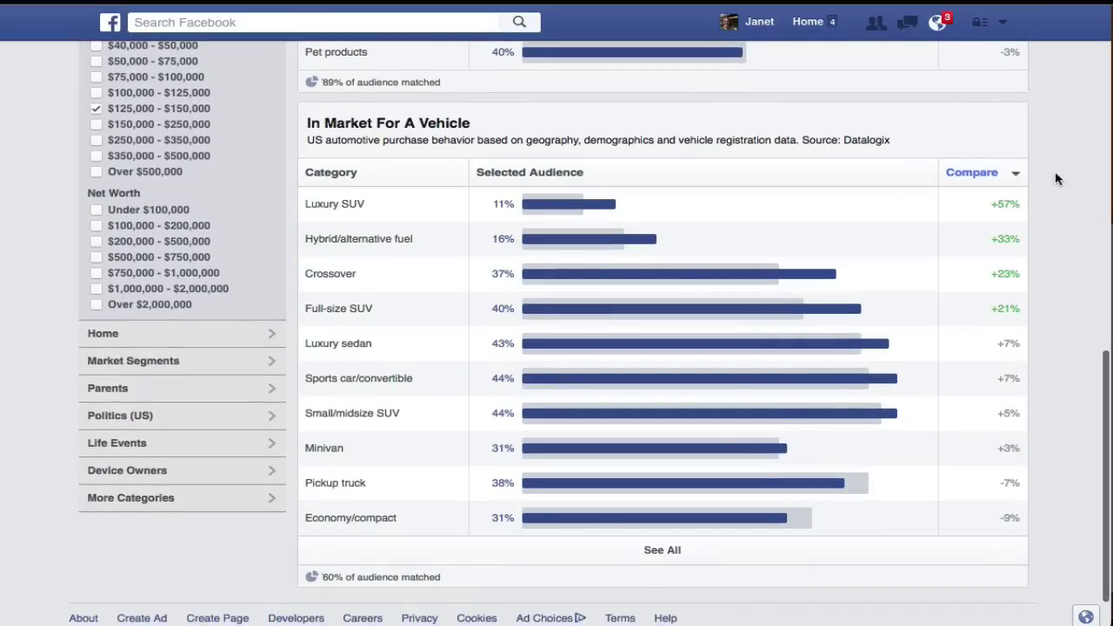
{"action": "scroll", "coordinate": [1056, 179], "scroll_direction": "up", "scroll_amount": 3}
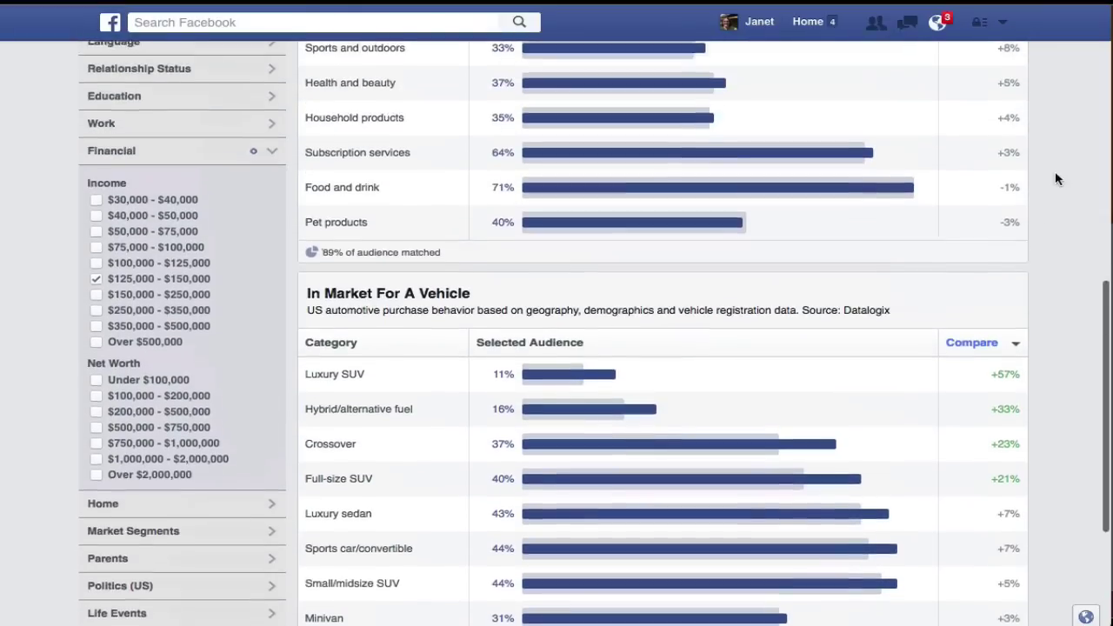
{"action": "scroll", "coordinate": [1056, 178], "scroll_direction": "up", "scroll_amount": 6}
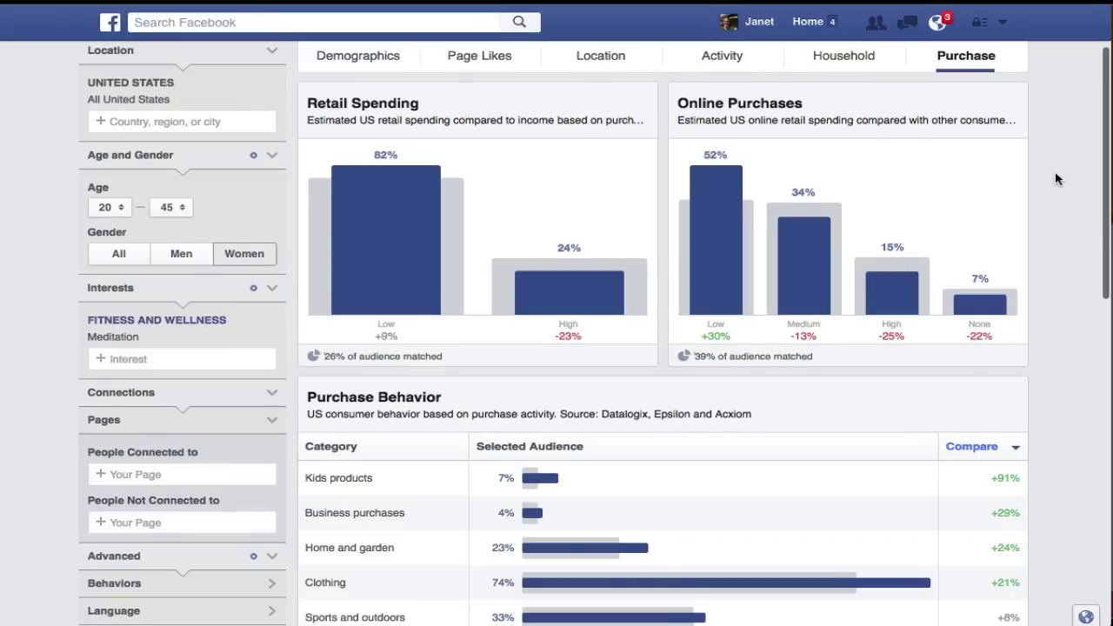
{"action": "scroll", "coordinate": [1057, 178], "scroll_direction": "up", "scroll_amount": 1}
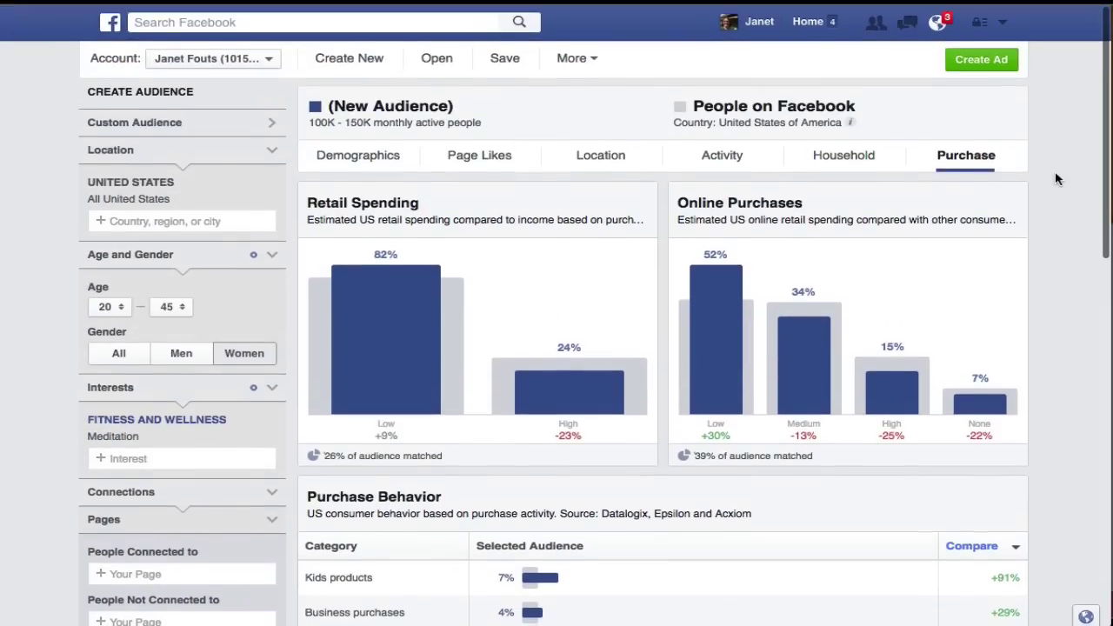